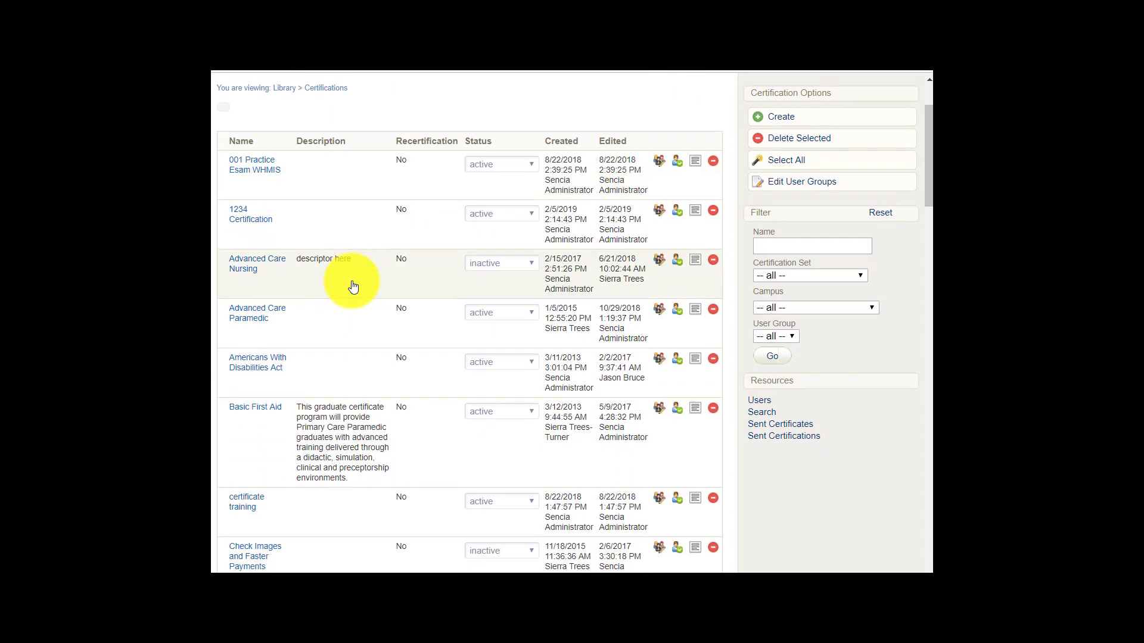
Look through the list of existing certifications
scroll(353, 254, down, 3)
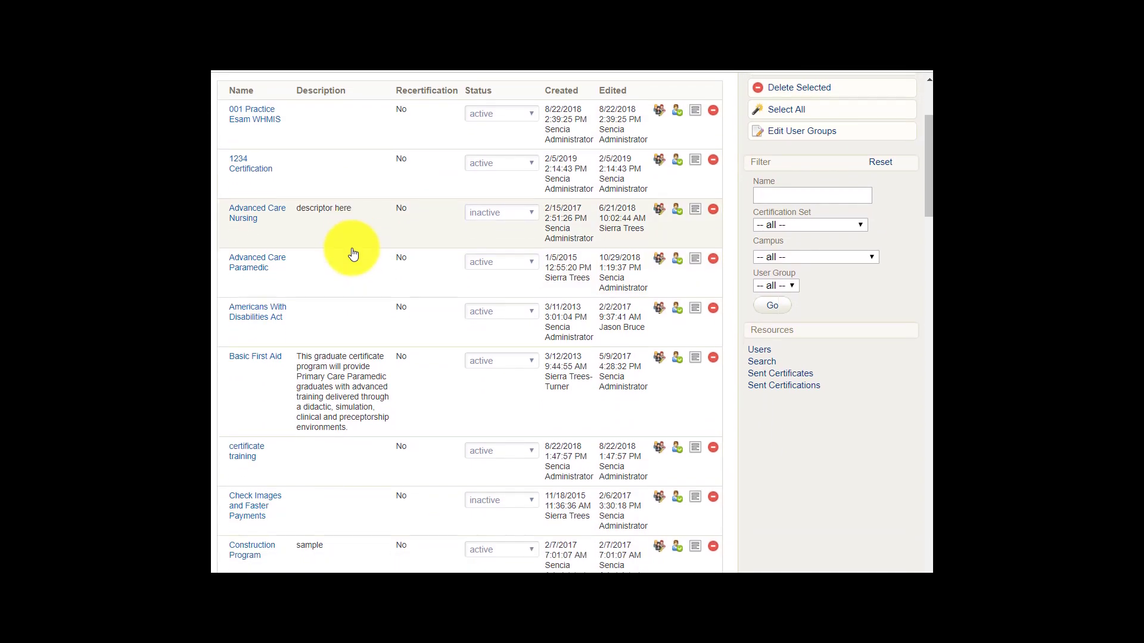
scroll(353, 254, down, 4)
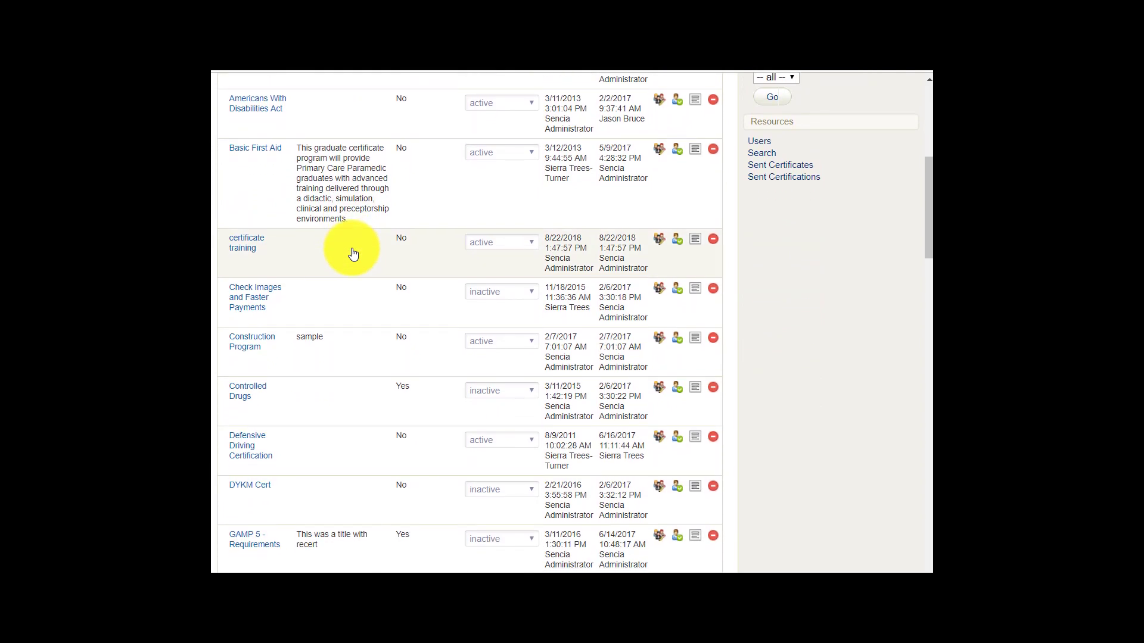
drag(926, 189, 923, 77)
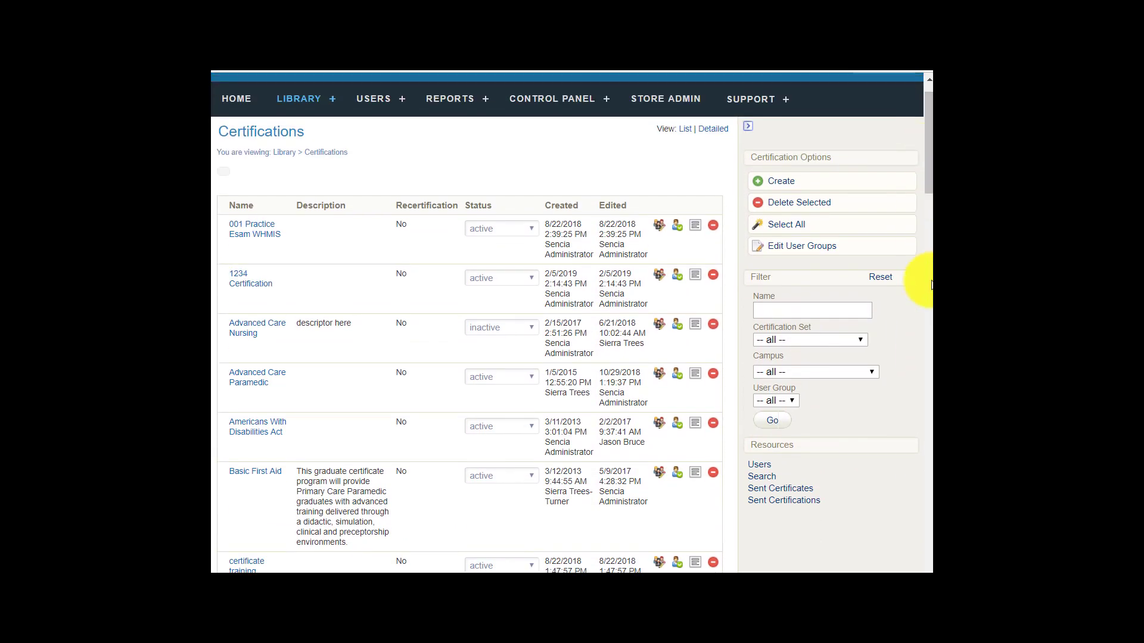
Check the certification set, campus and user group filter choices, then run the filter with all three left at all
click(863, 339)
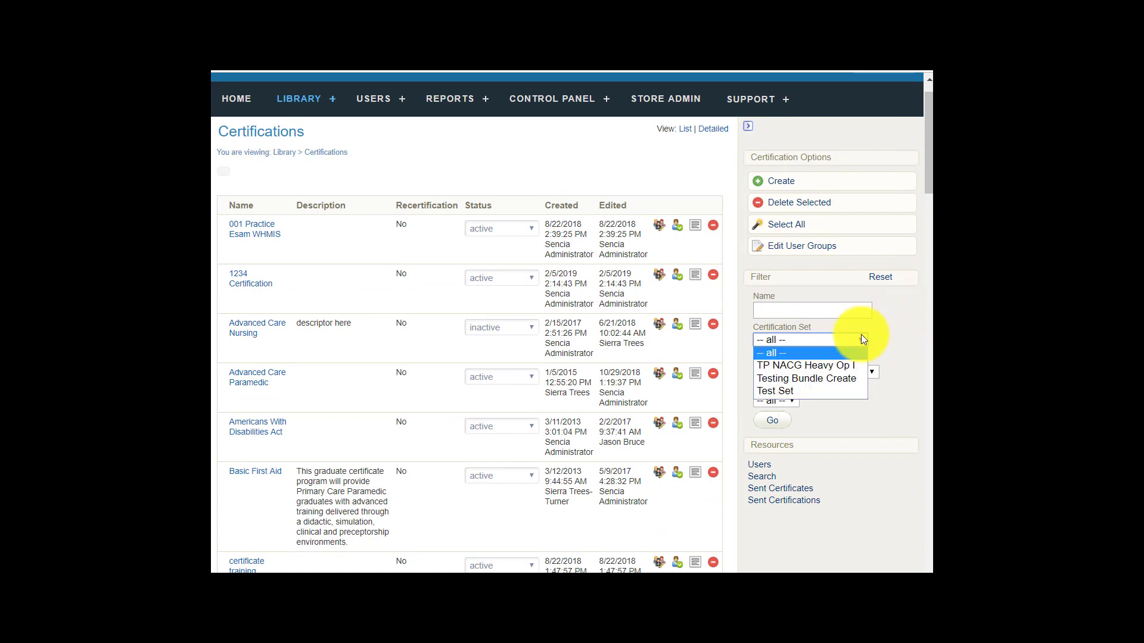
click(863, 338)
click(870, 372)
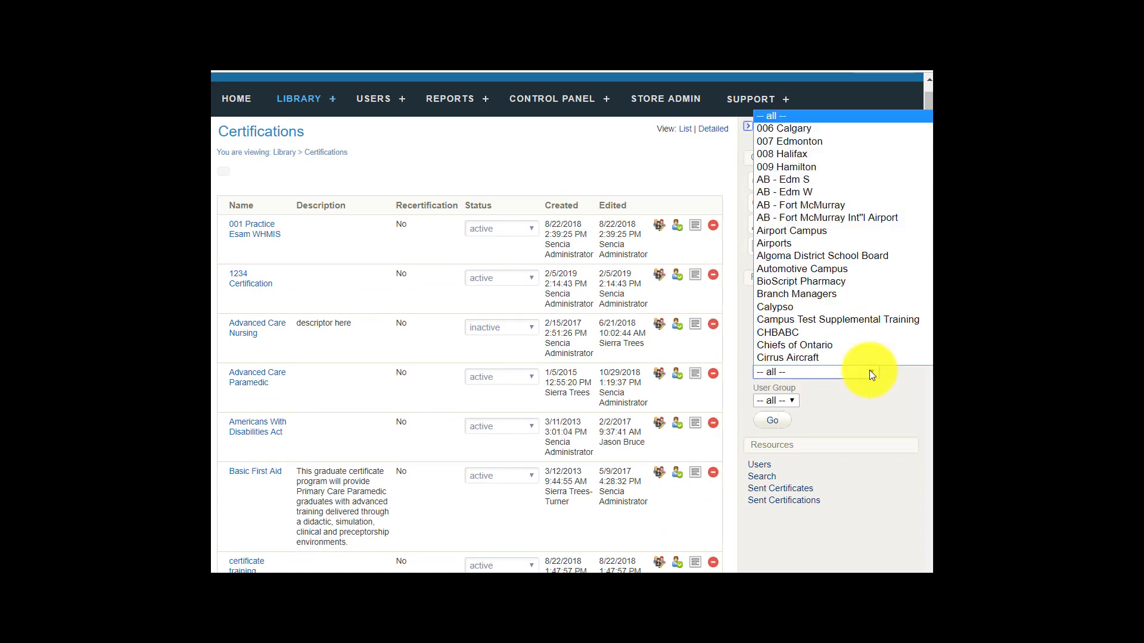
click(877, 399)
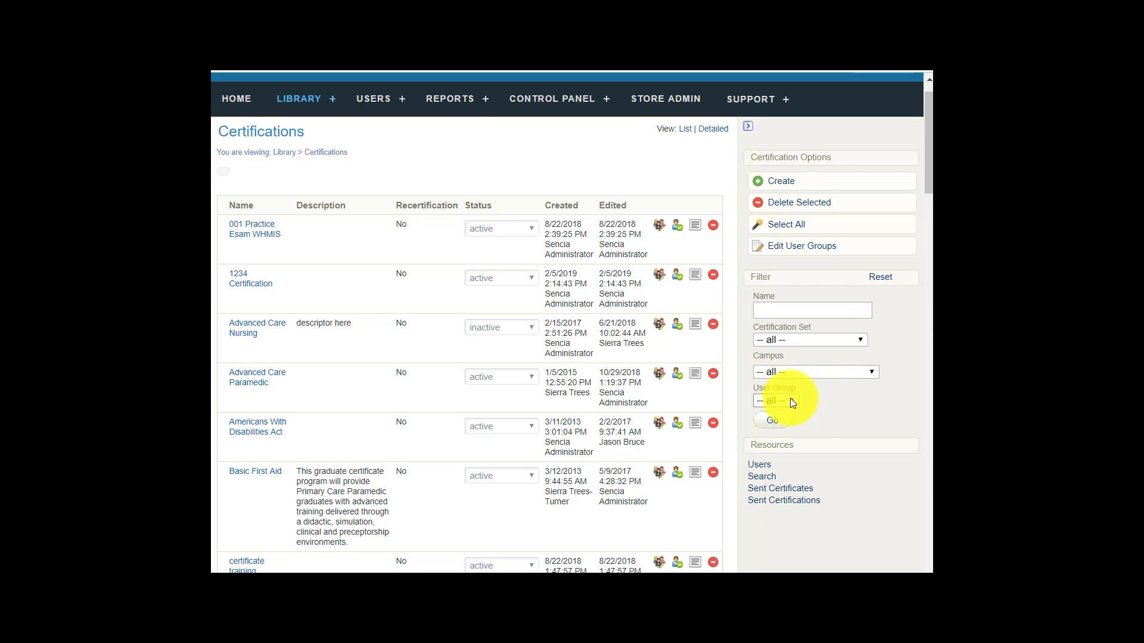
click(792, 402)
click(852, 400)
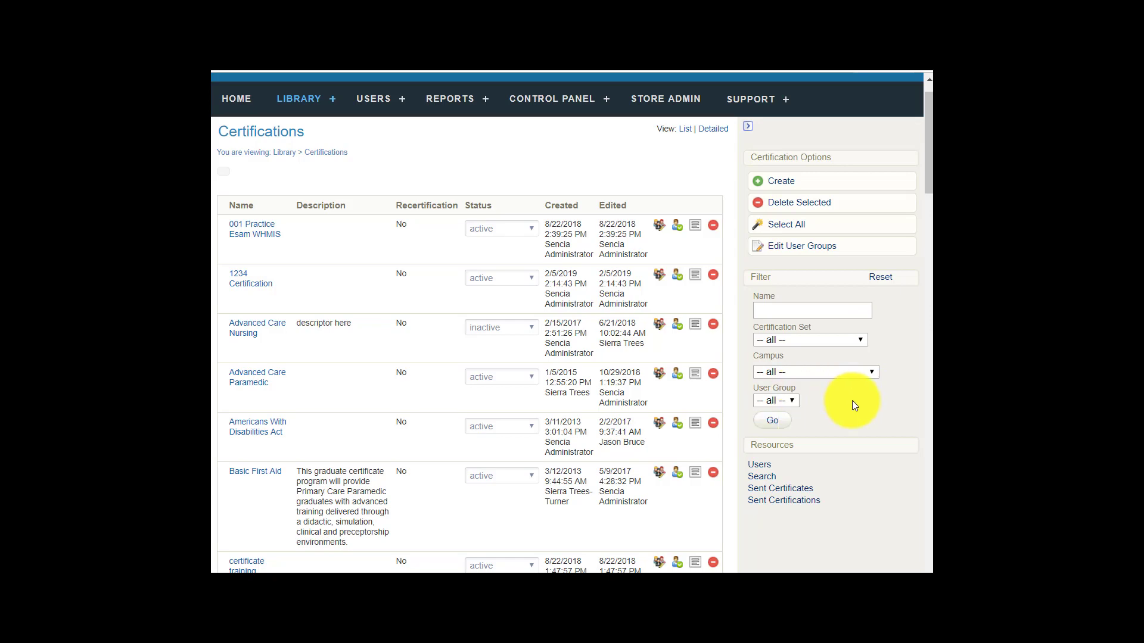
click(776, 423)
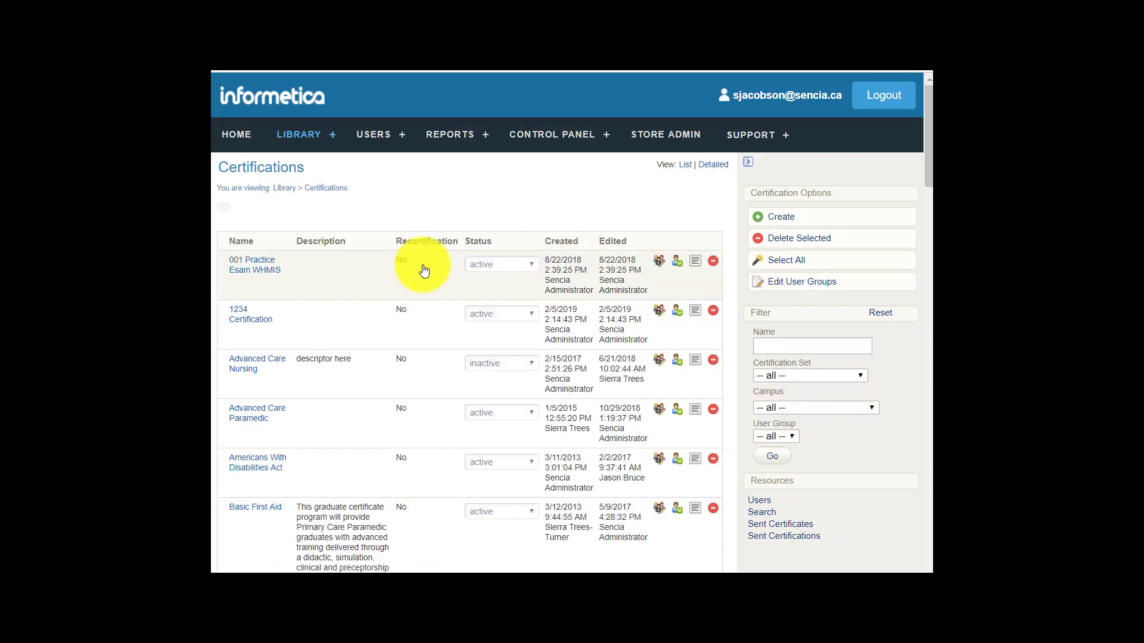
scroll(504, 428, down, 6)
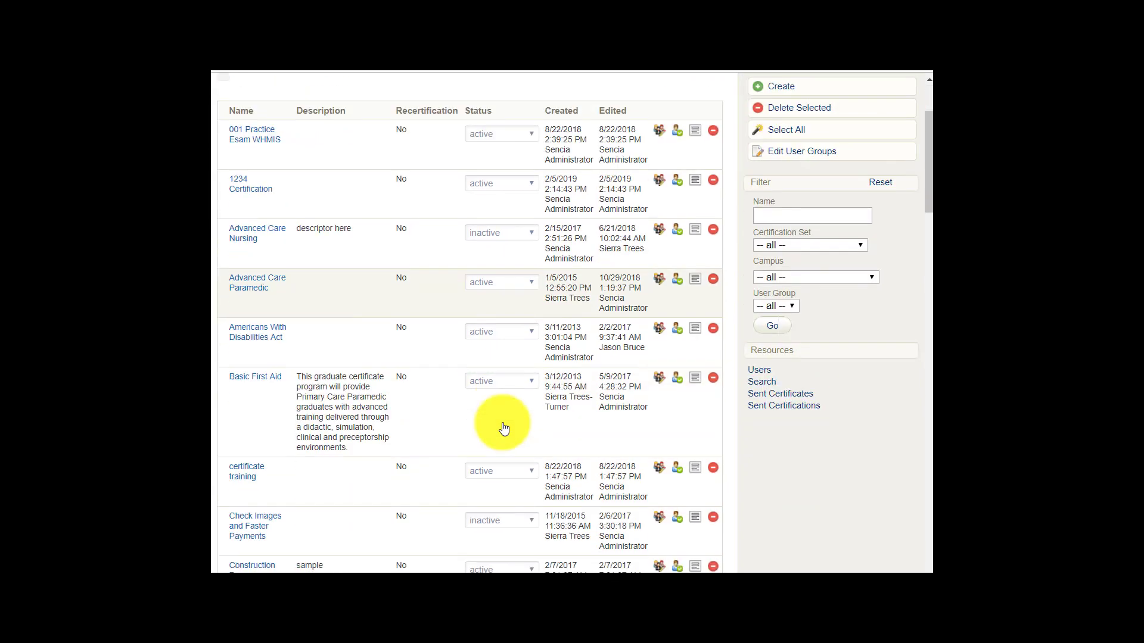
scroll(502, 423, up, 6)
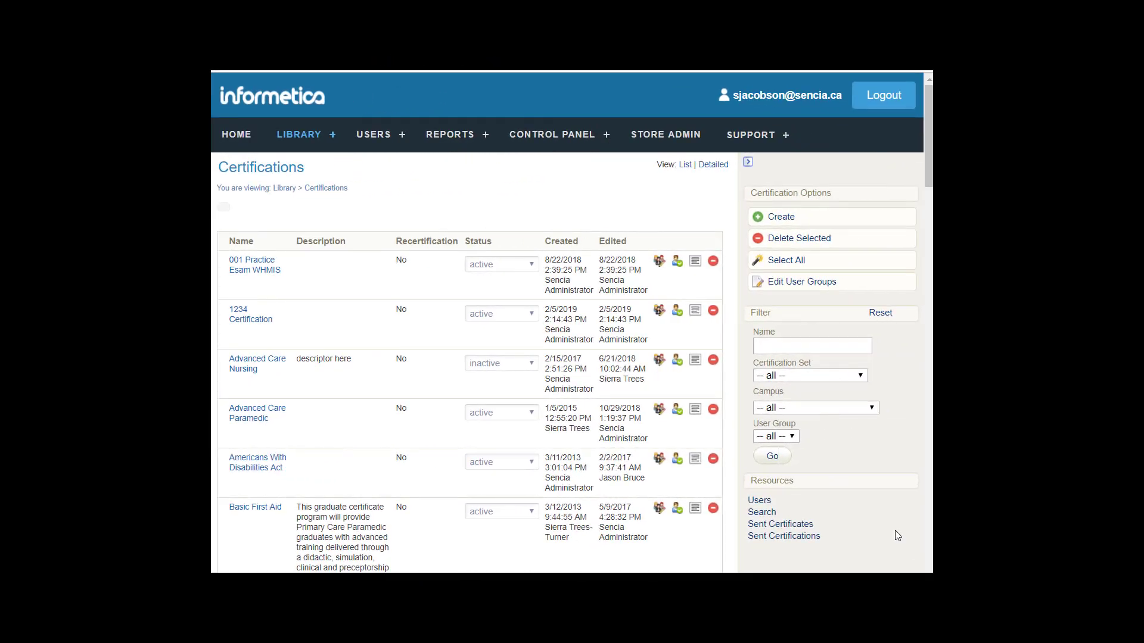
Open the form for creating a new certification
click(824, 224)
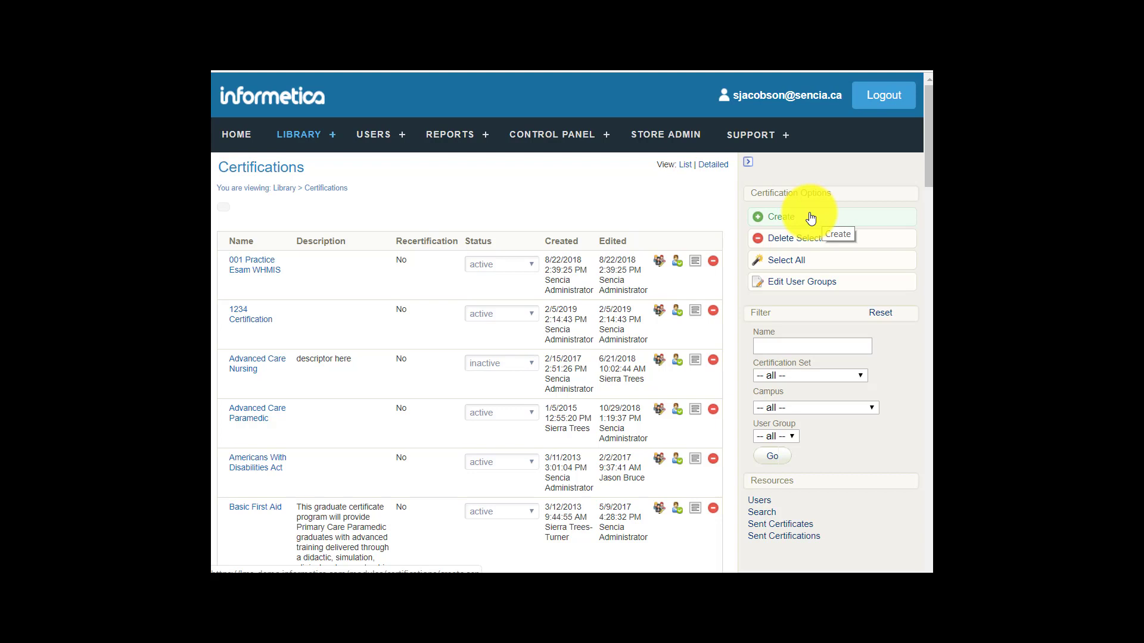
click(811, 219)
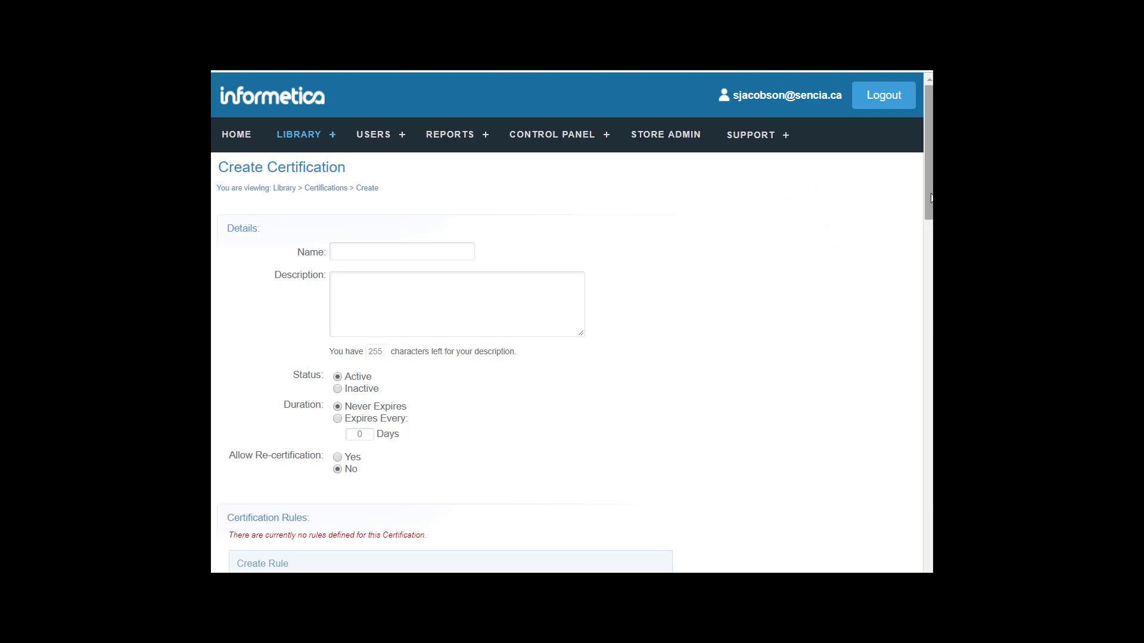
drag(931, 200, 931, 238)
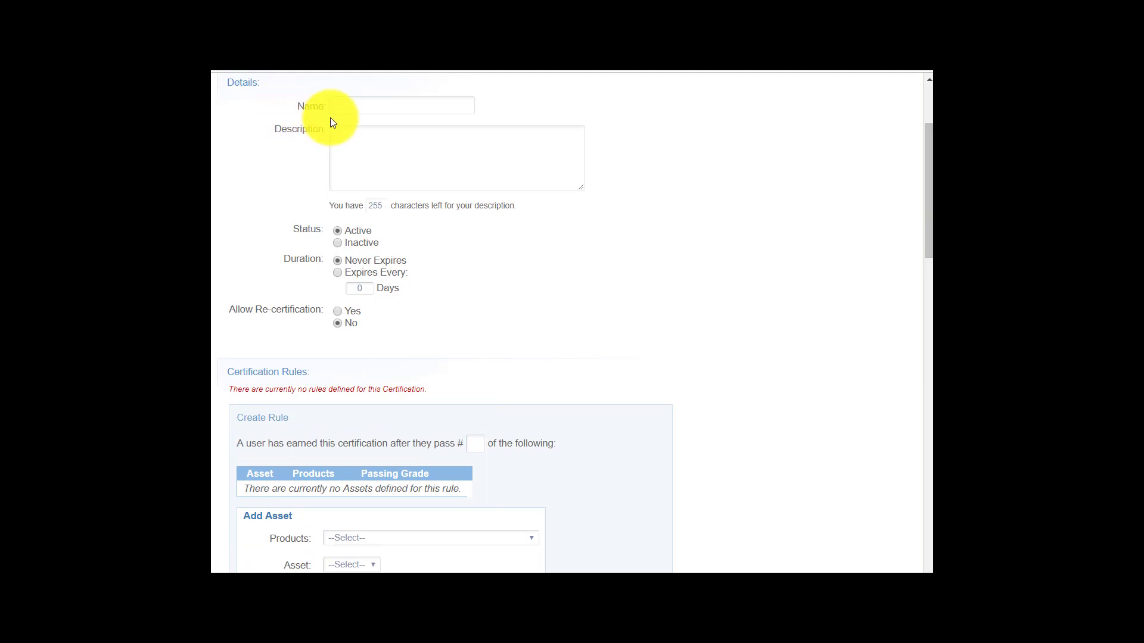
Name the certification "Certificate Test", enter the description "Demo Test" and set its status to Active
click(402, 106)
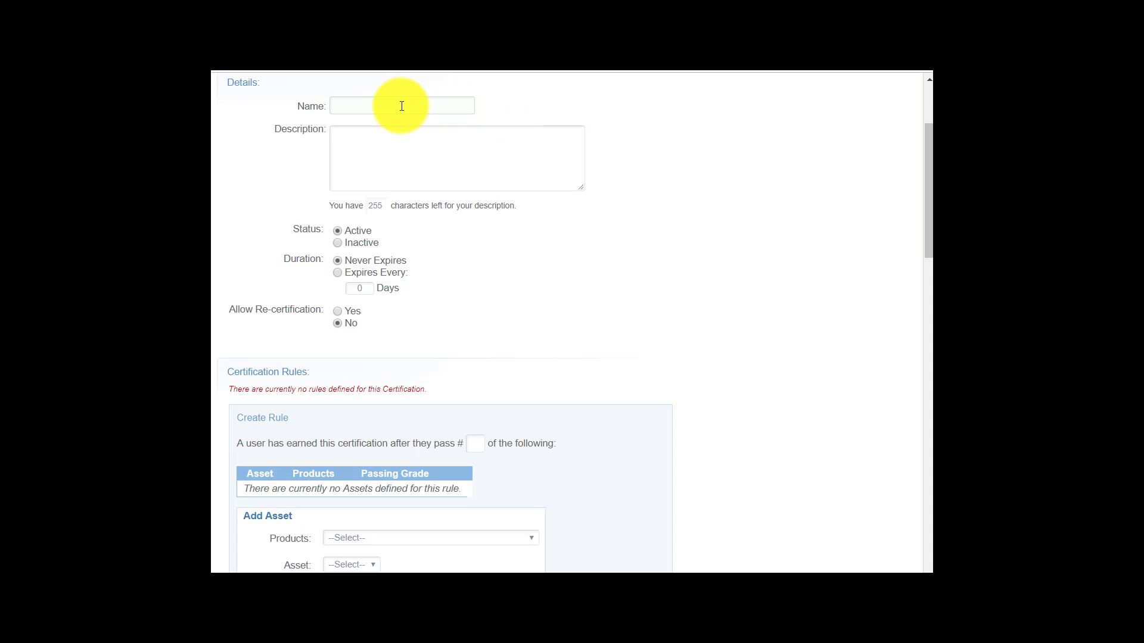
click(401, 106)
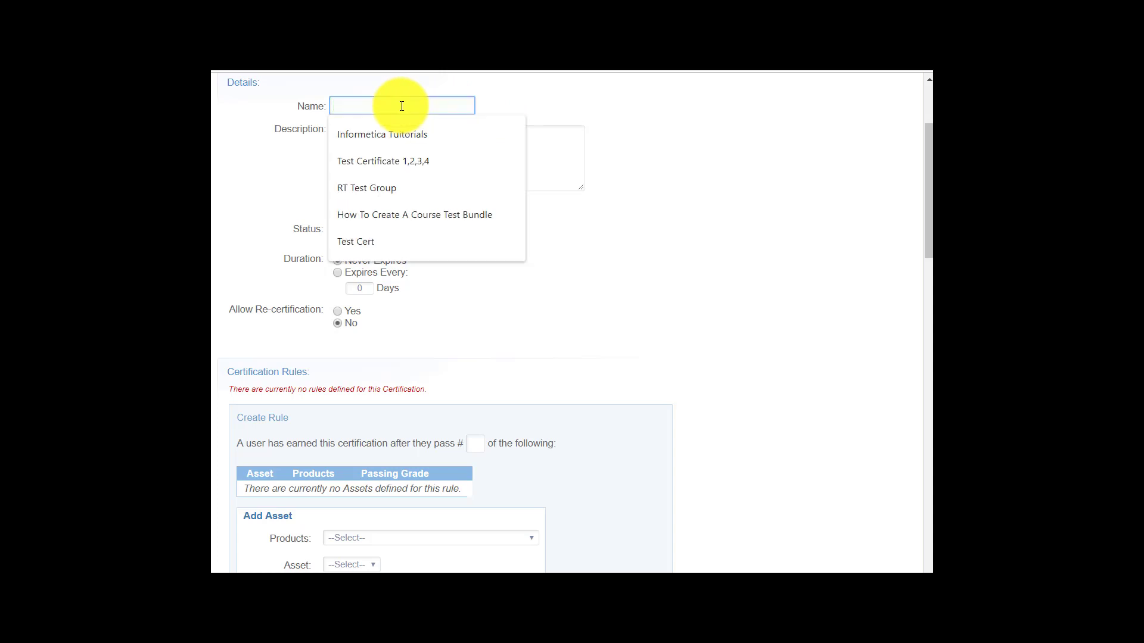
text(Certificate)
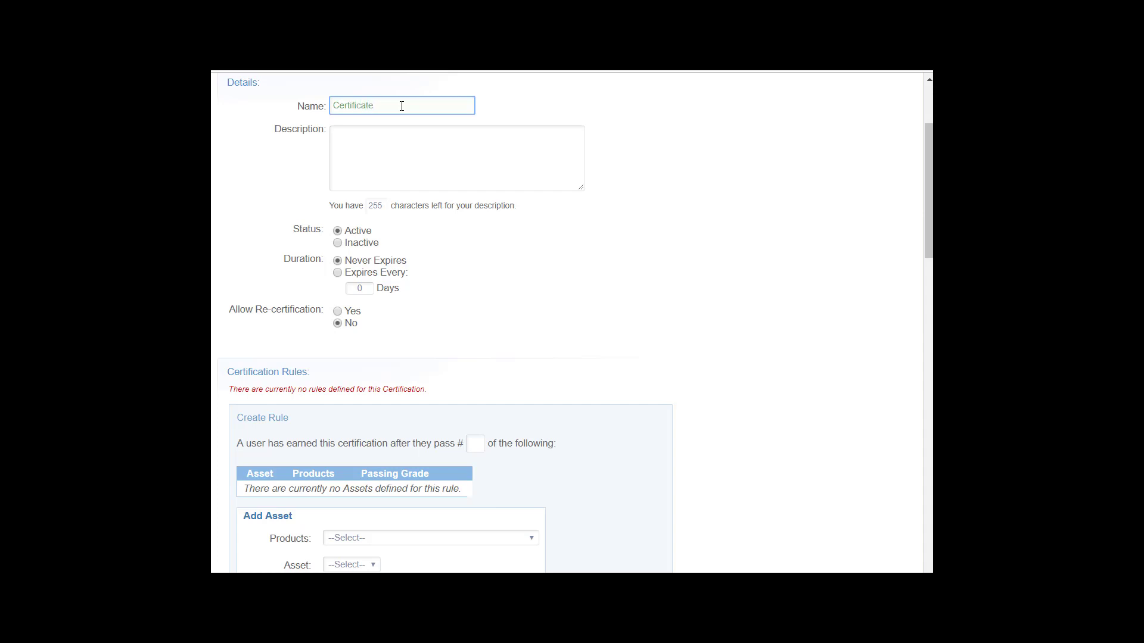
text( Test)
click(405, 157)
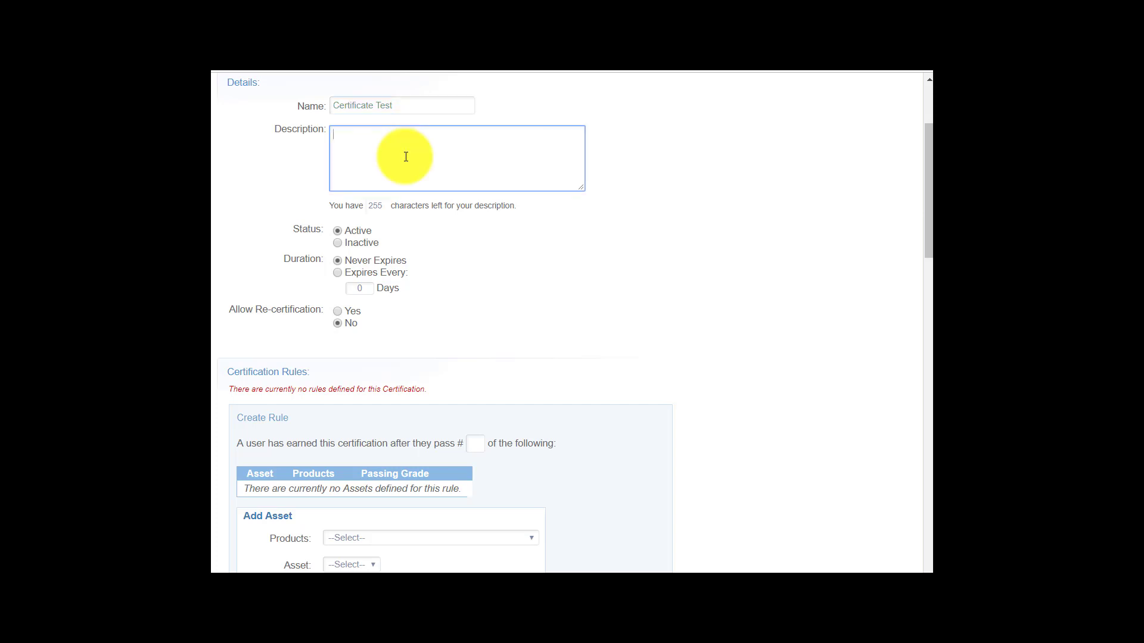
text(Demo Test)
click(560, 245)
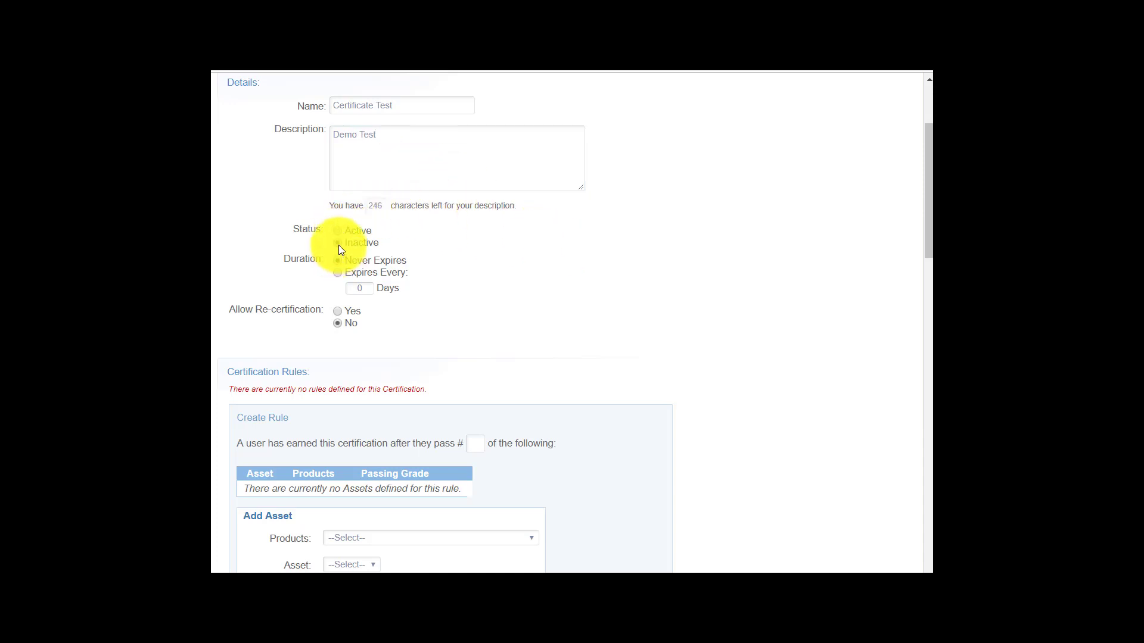
click(337, 230)
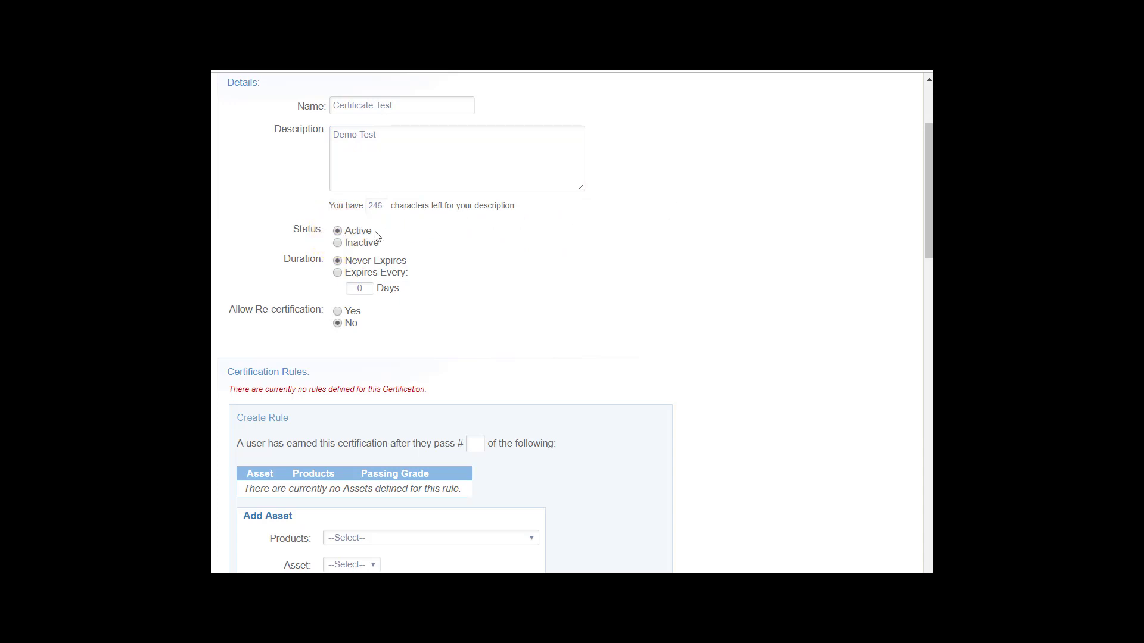
Try expiry periods of 30 and 365 days and the re-certification option, then set the duration back to Never Expires
click(335, 273)
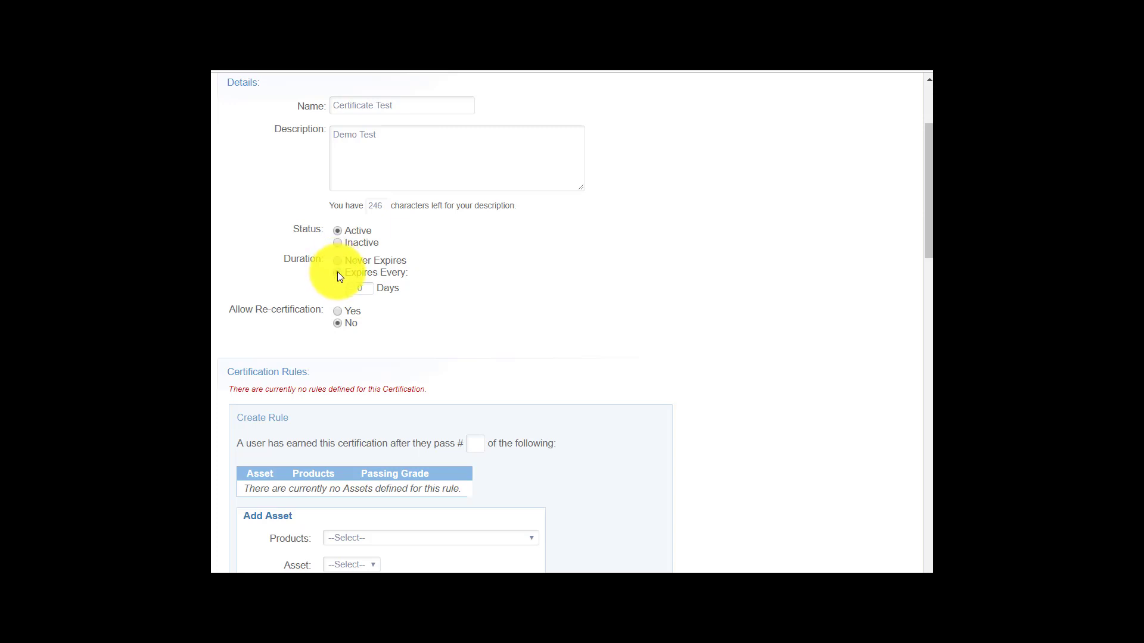
double_click(359, 289)
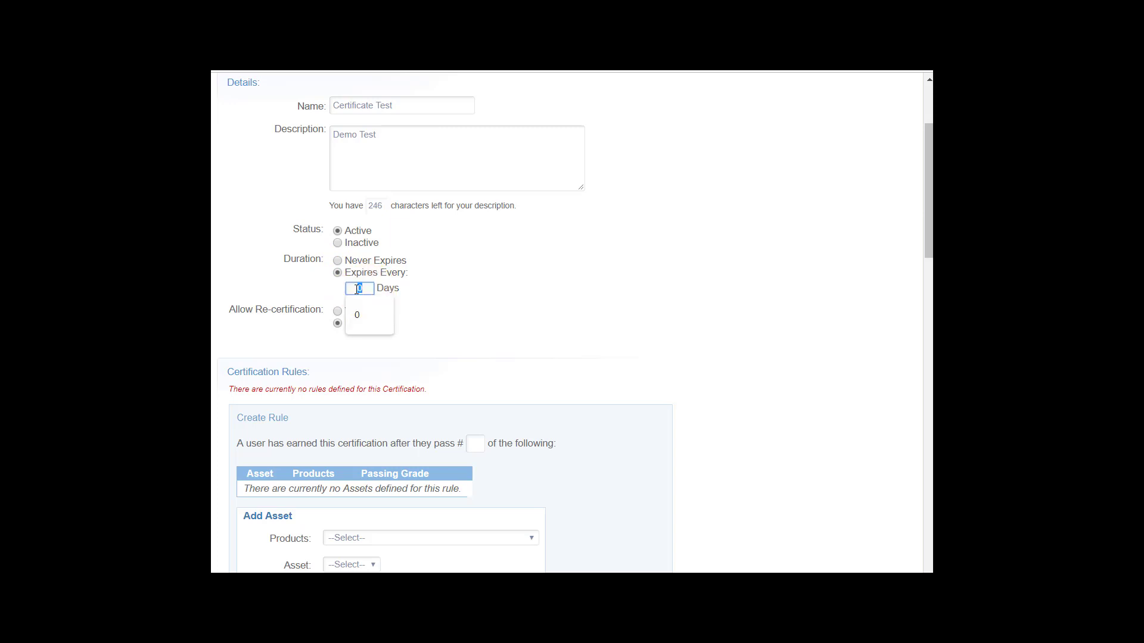
text(30)
key(BackSpace)
key(BackSpace)
text(365)
key(BackSpace)
key(BackSpace)
click(336, 261)
click(338, 313)
drag(931, 149, 930, 93)
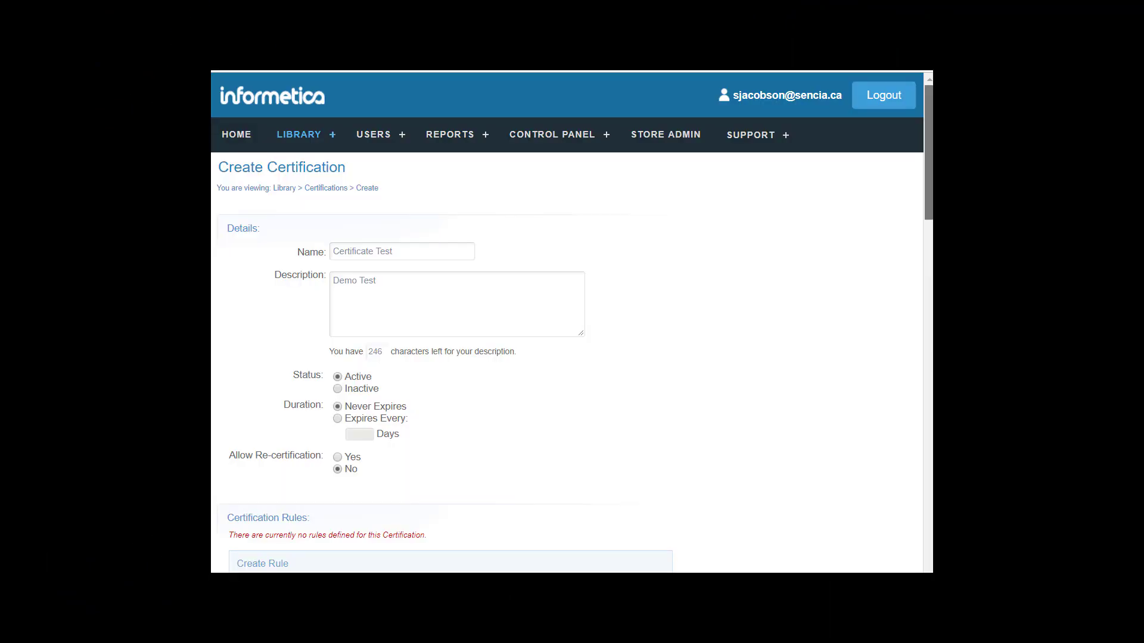
In the certification rule, require passing 1 of the assets and choose WHMIS as the product for the asset
drag(928, 135, 928, 240)
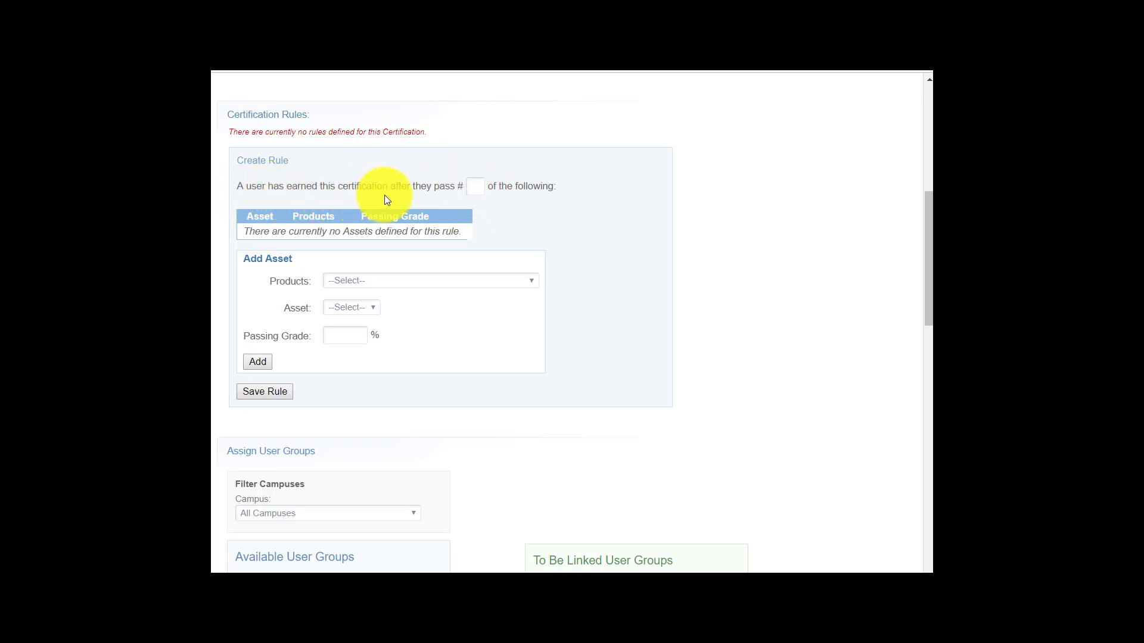
click(478, 191)
text(1)
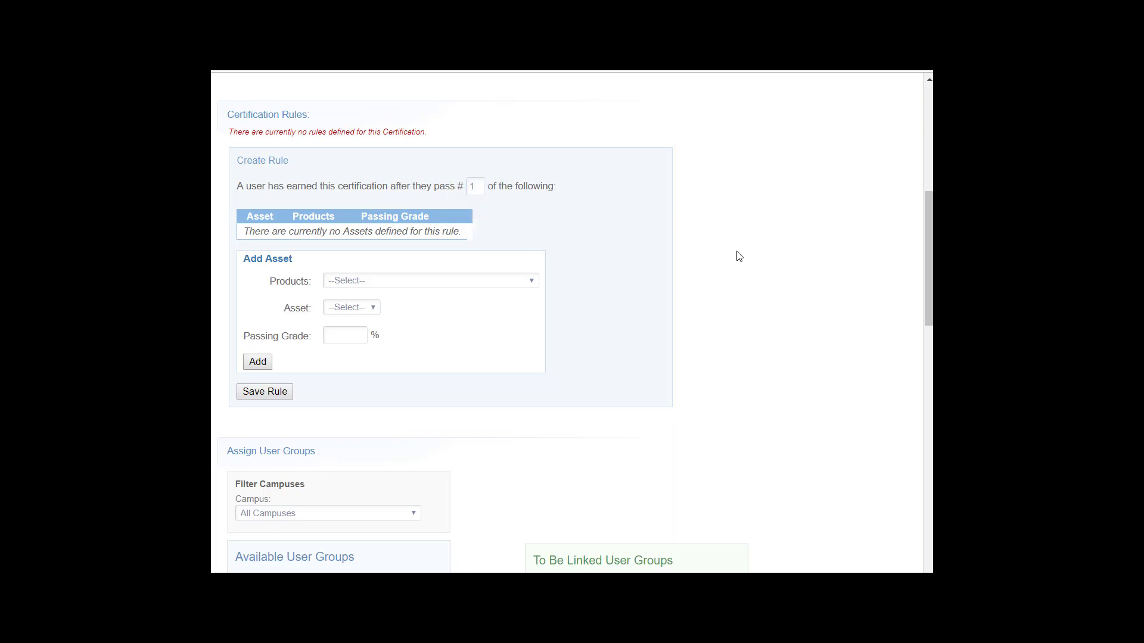
click(531, 280)
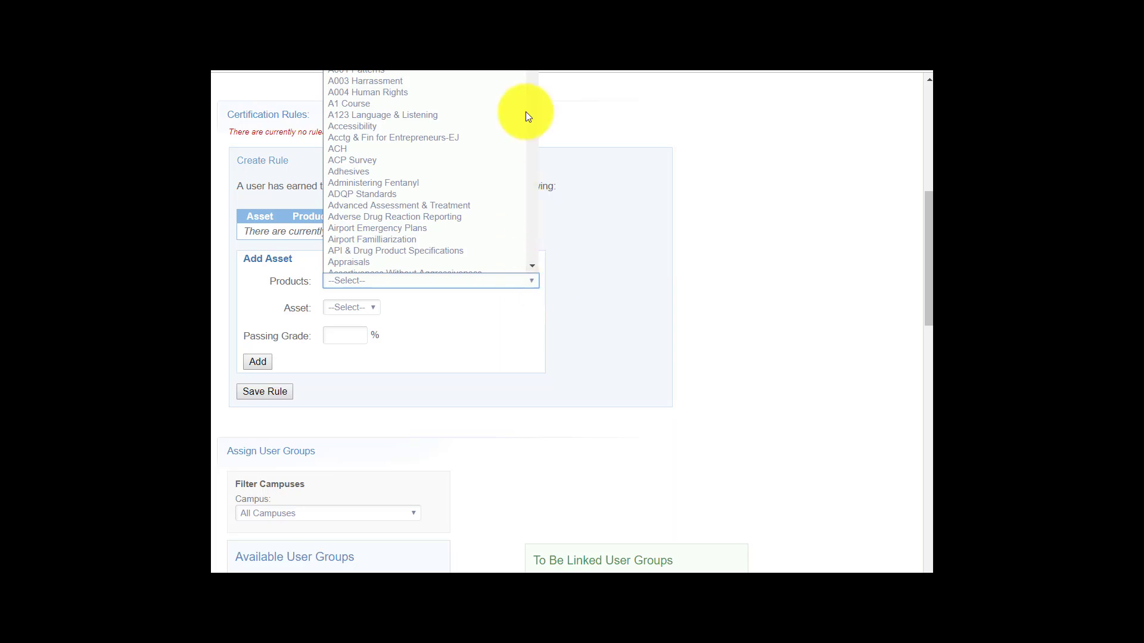
scroll(527, 134, down, 20)
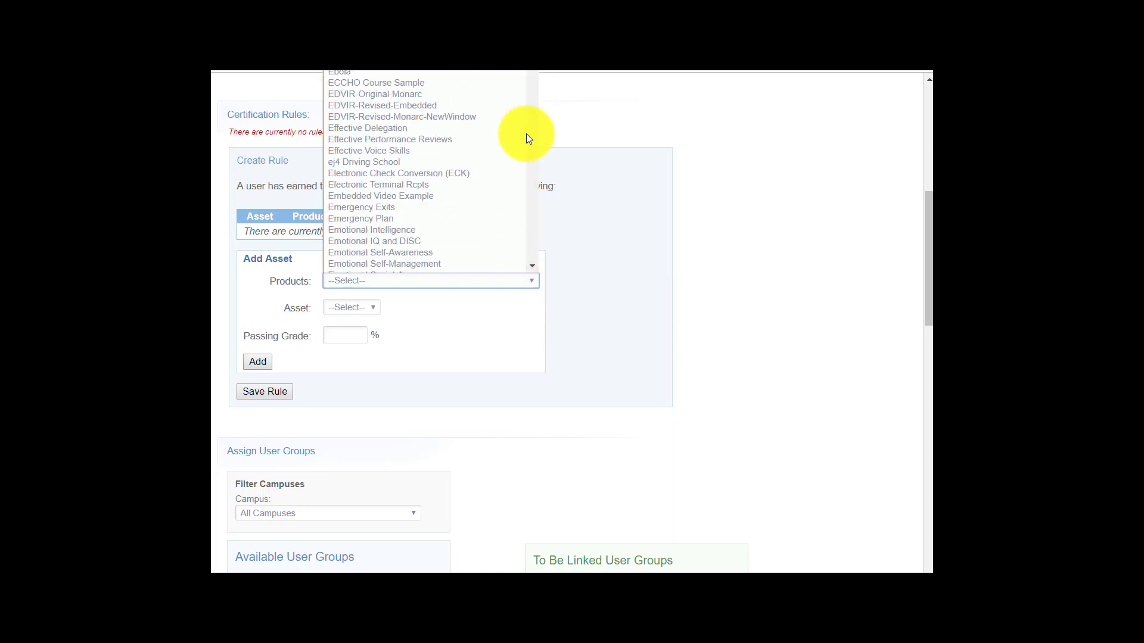
scroll(526, 134, down, 20)
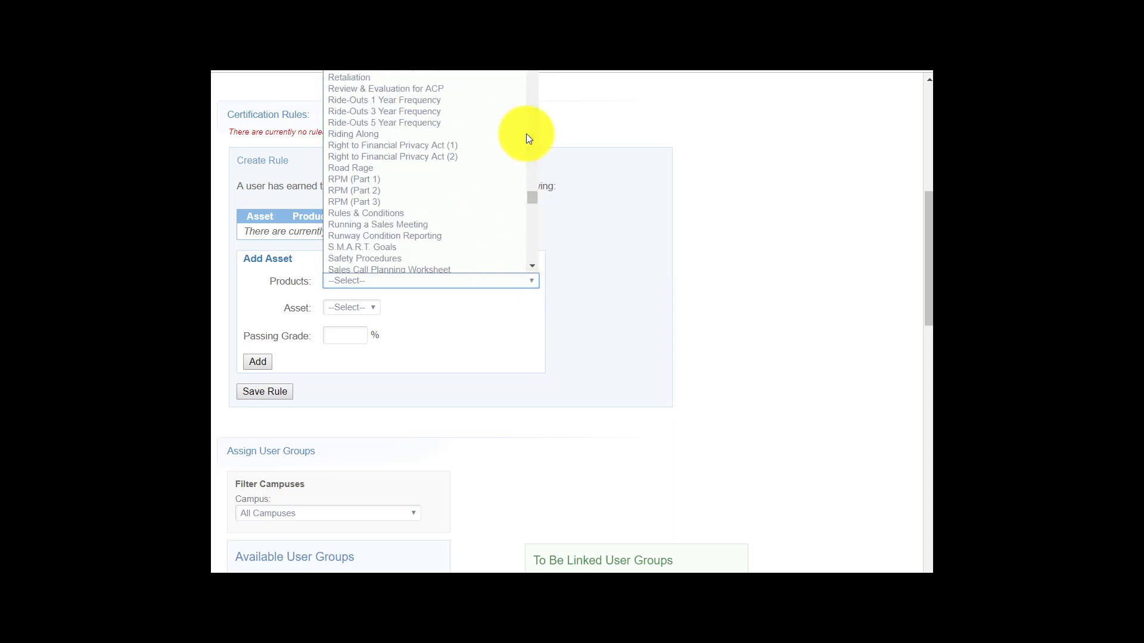
scroll(527, 133, down, 15)
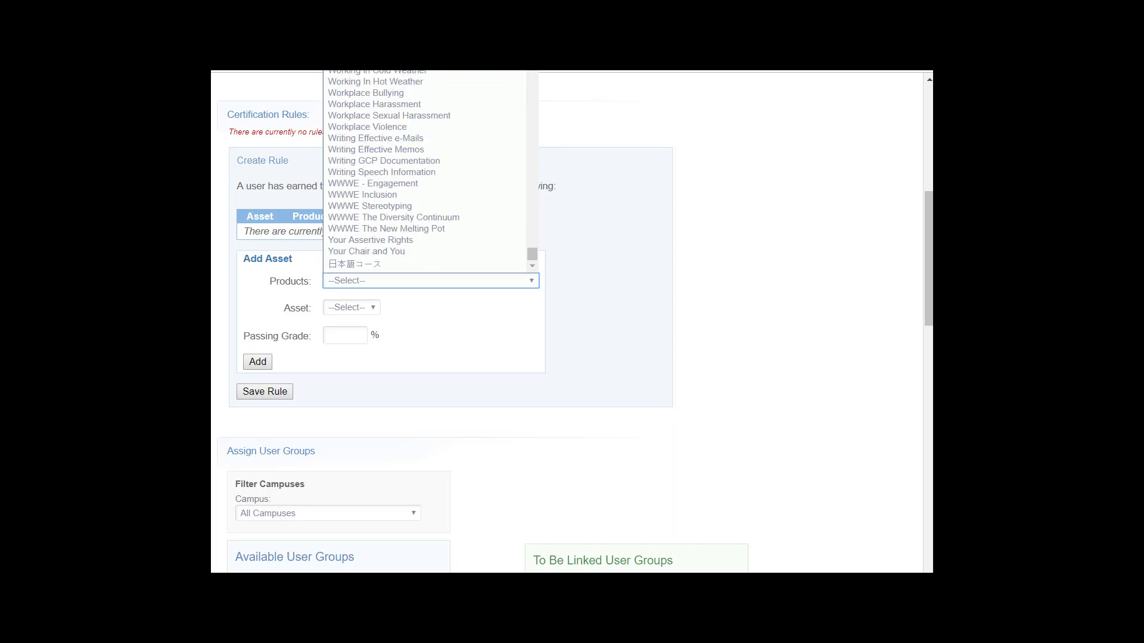
click(343, 48)
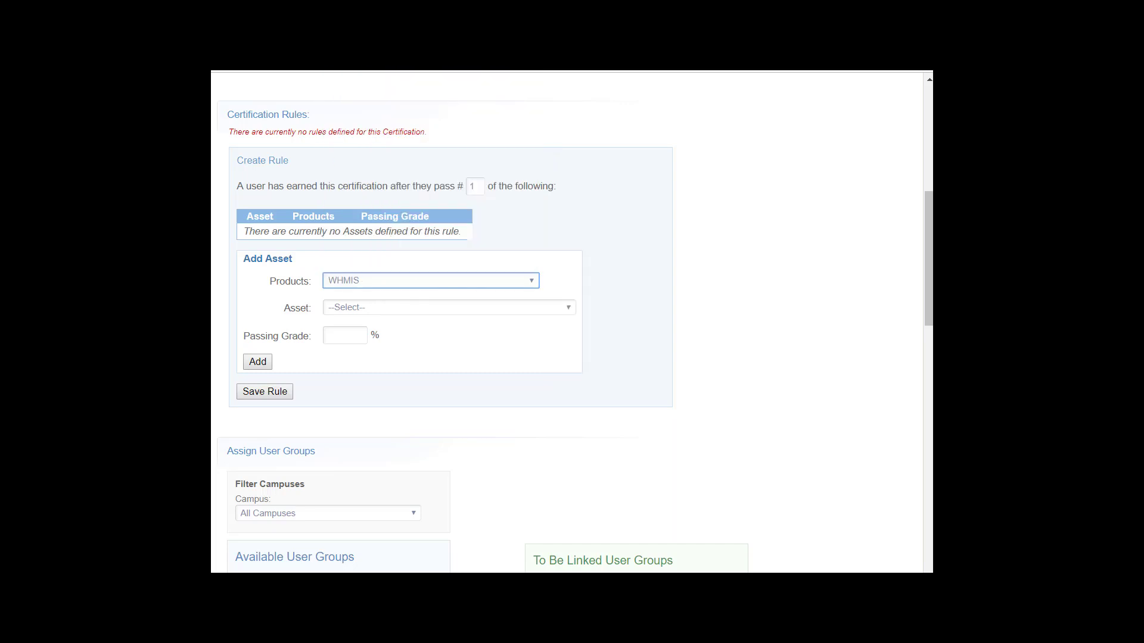
Add the asset "Module 7: Final Test by Question (Evaluation)" to the rule with a passing grade of 80%
click(569, 309)
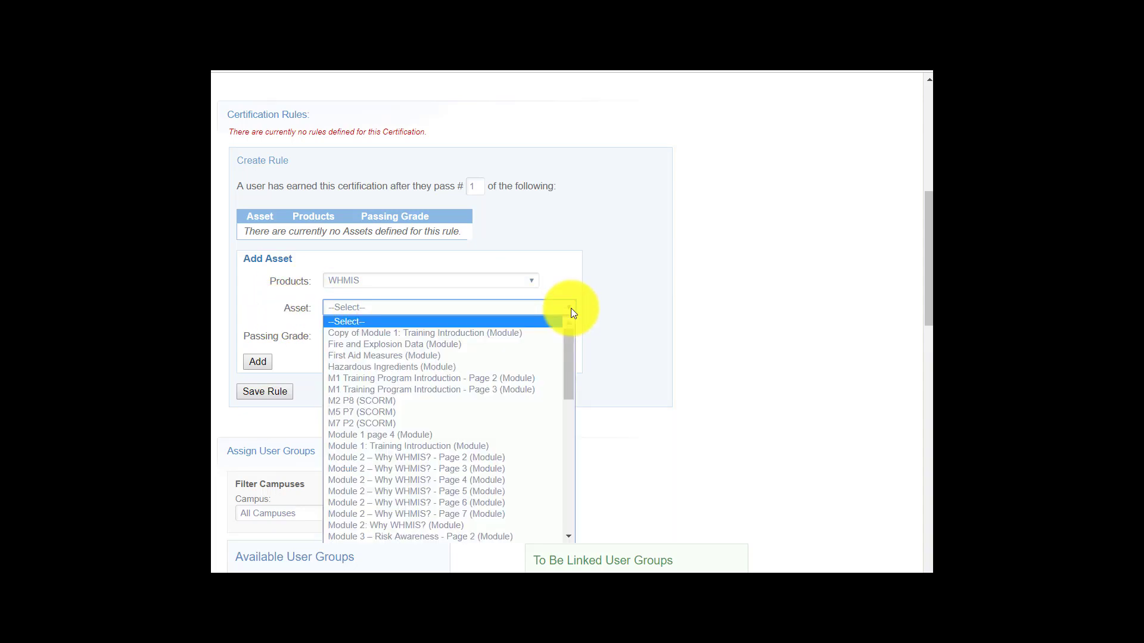
drag(566, 357, 544, 493)
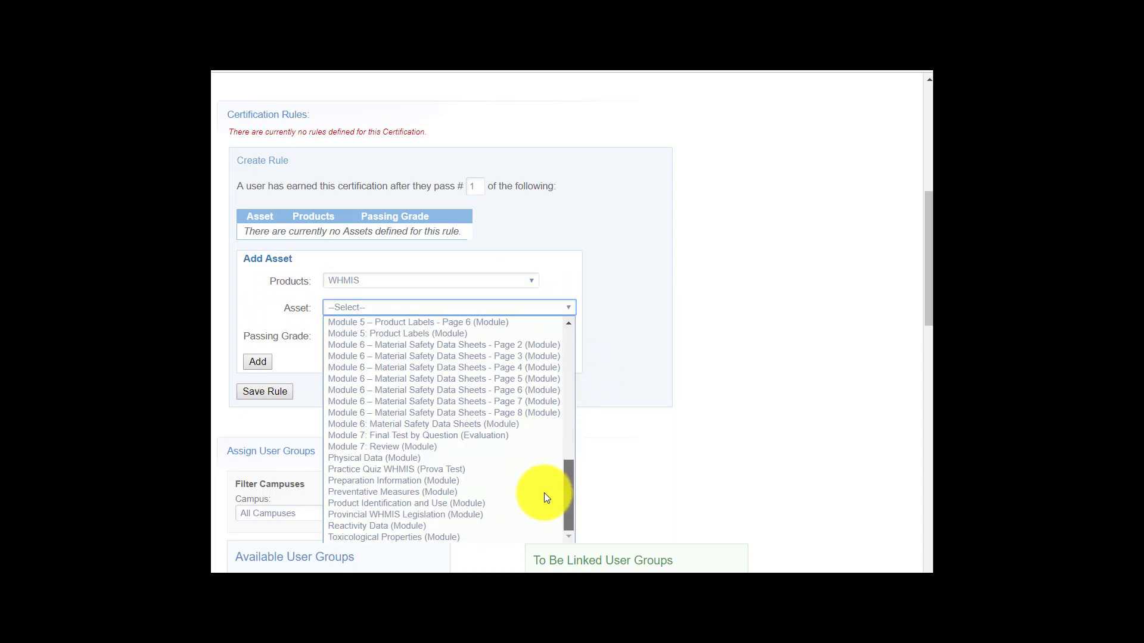
click(460, 440)
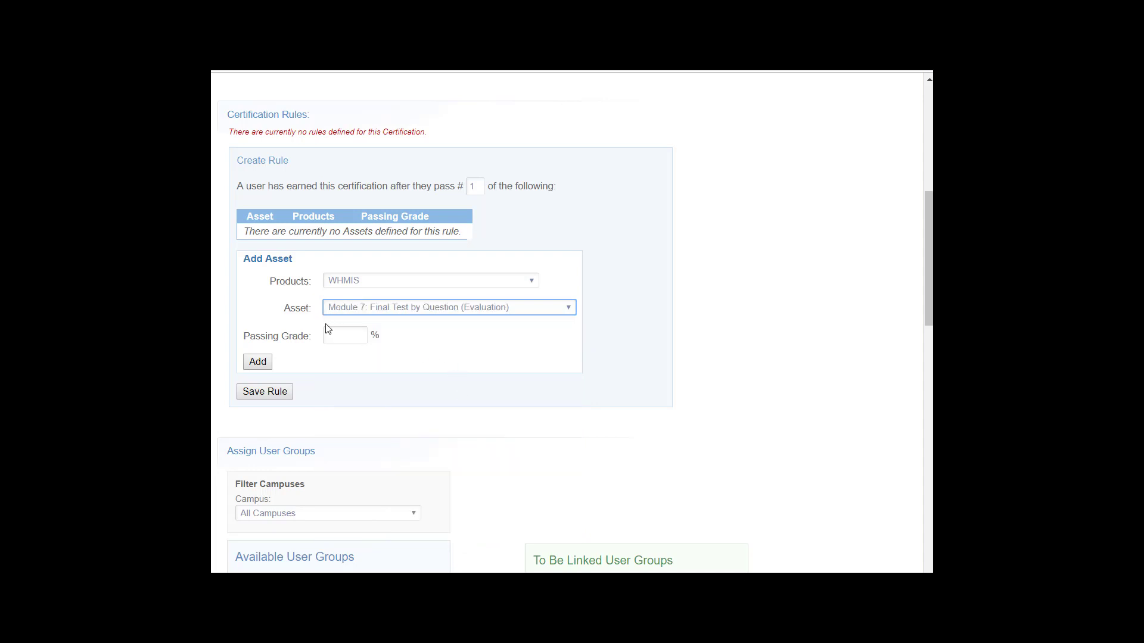
click(355, 305)
click(345, 336)
click(345, 336)
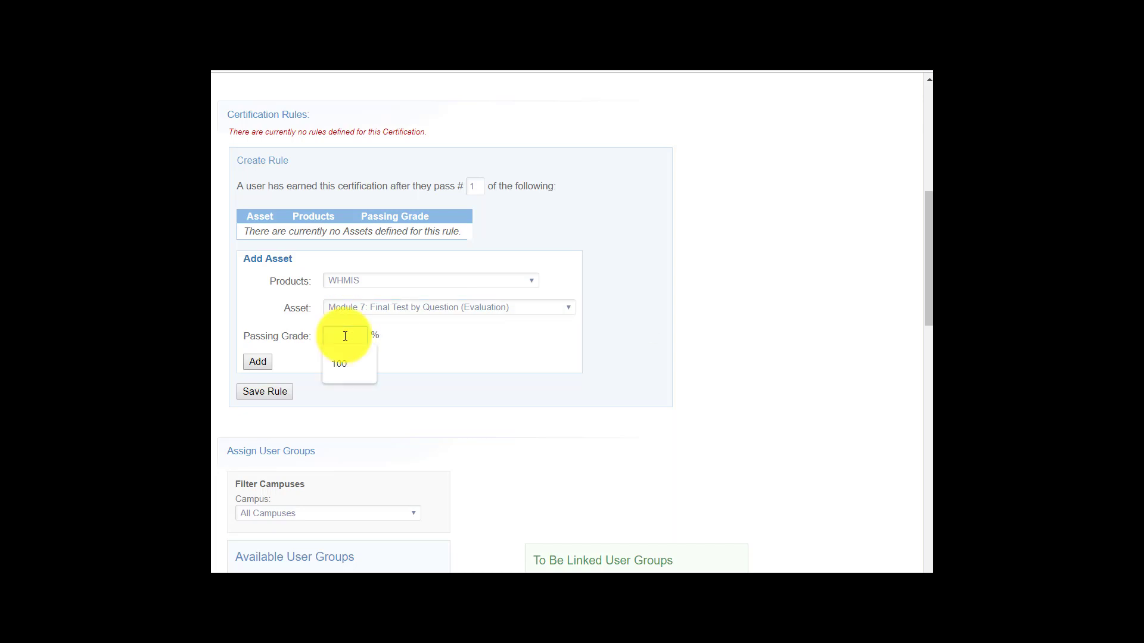
text(80)
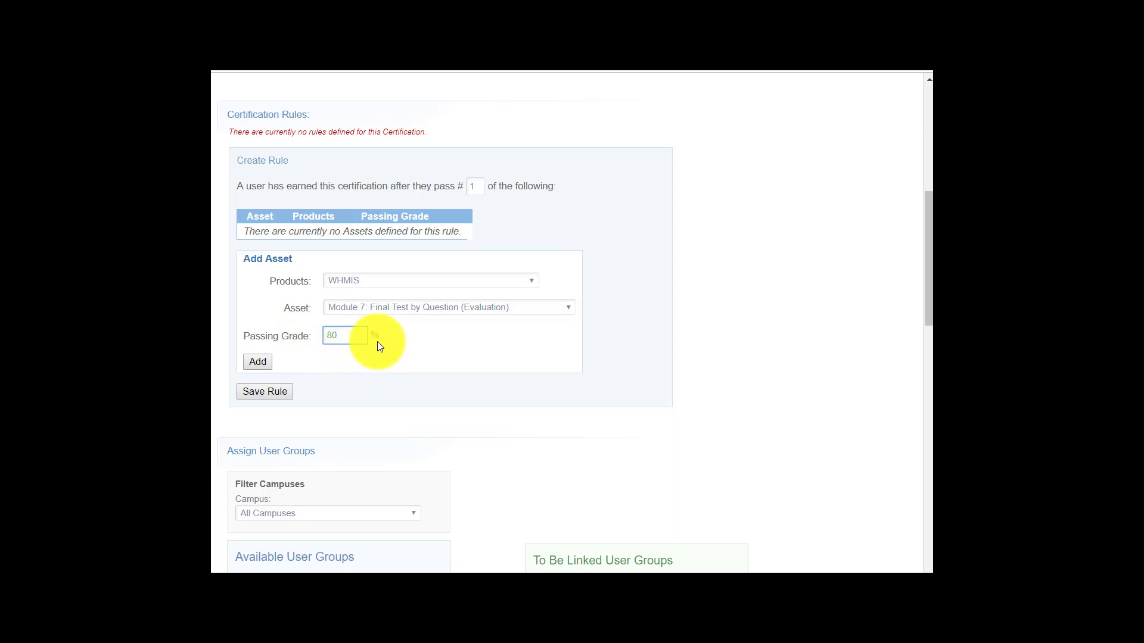
click(254, 366)
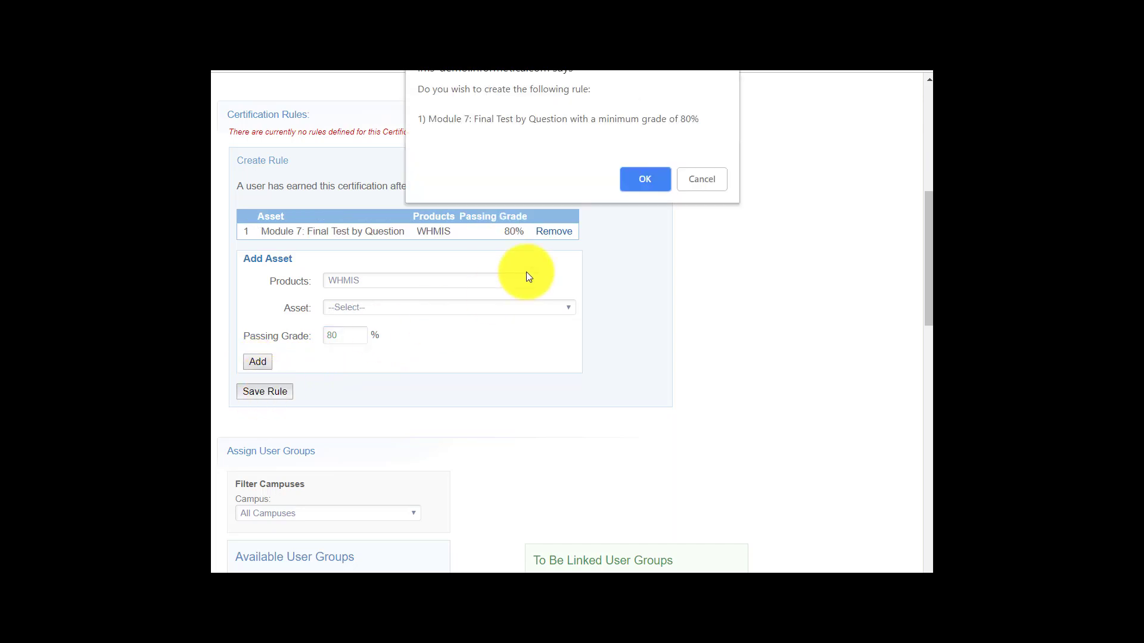
Confirm creating the certification rule and set the passing grade in the blank asset form to 100%
click(636, 180)
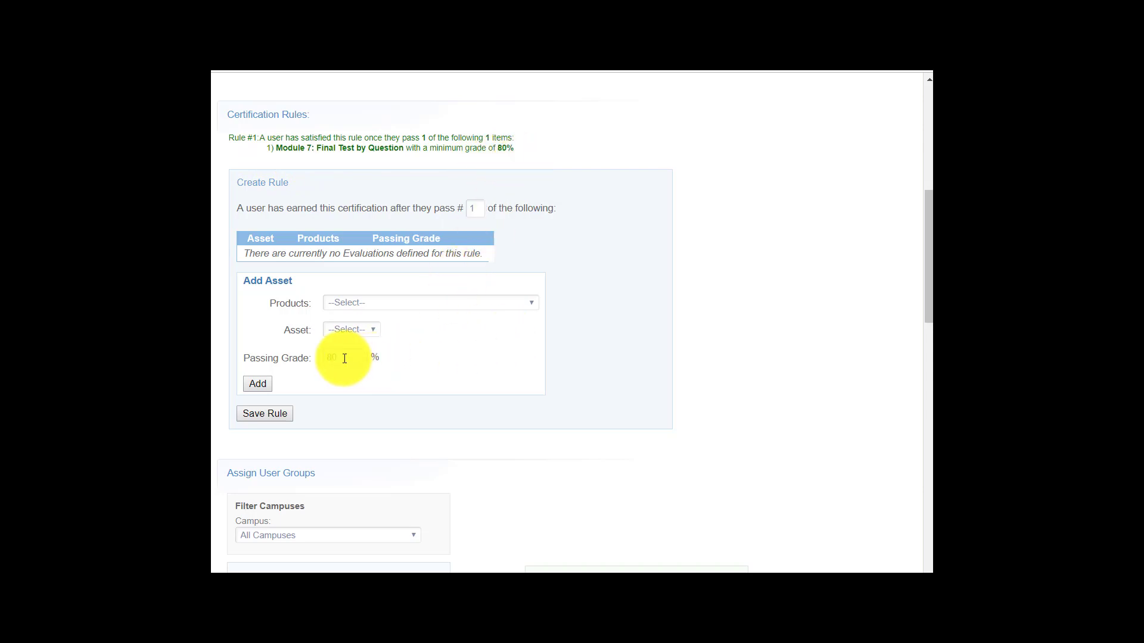
drag(344, 359, 322, 360)
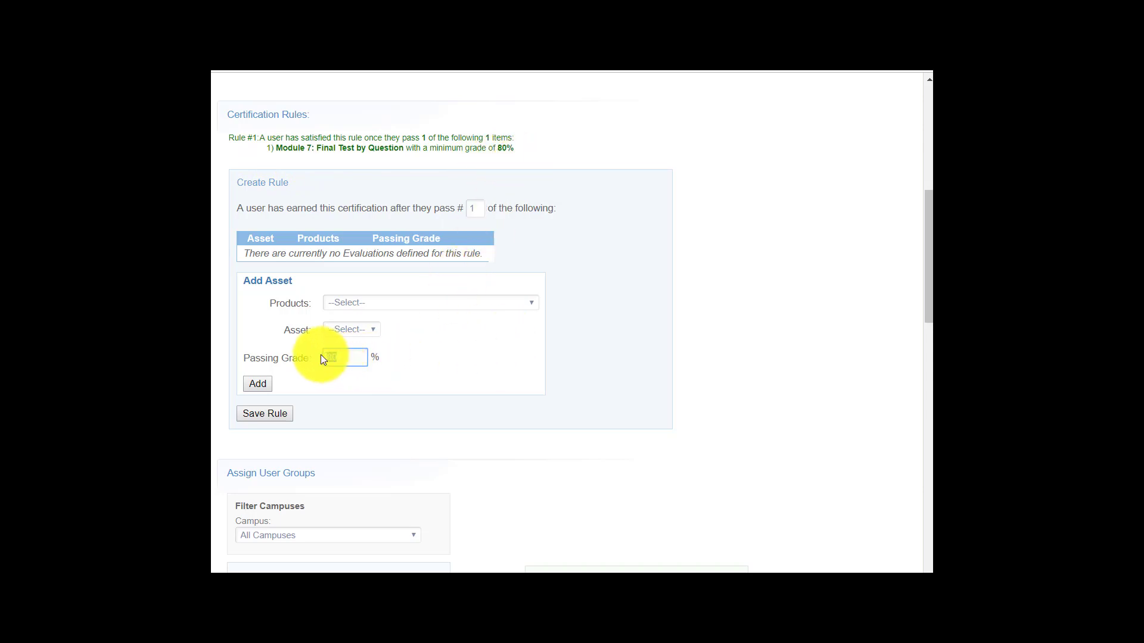
text(100)
click(417, 362)
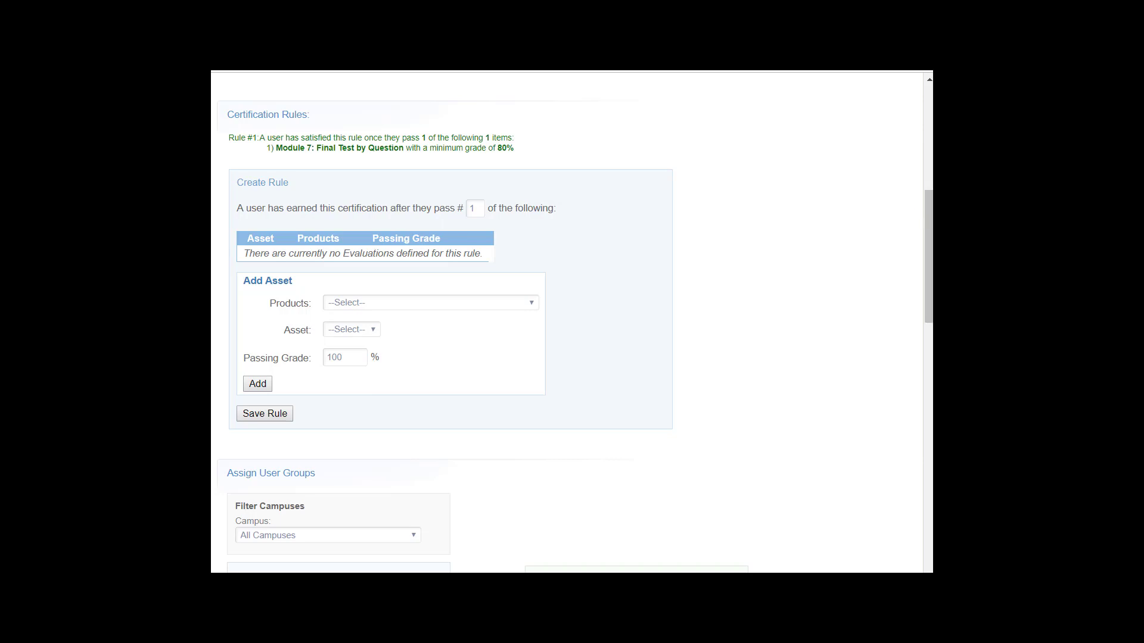
Filter the available user groups by the Informetica Demo campus and link the group Demo UG 1 to the certification
drag(930, 238, 926, 328)
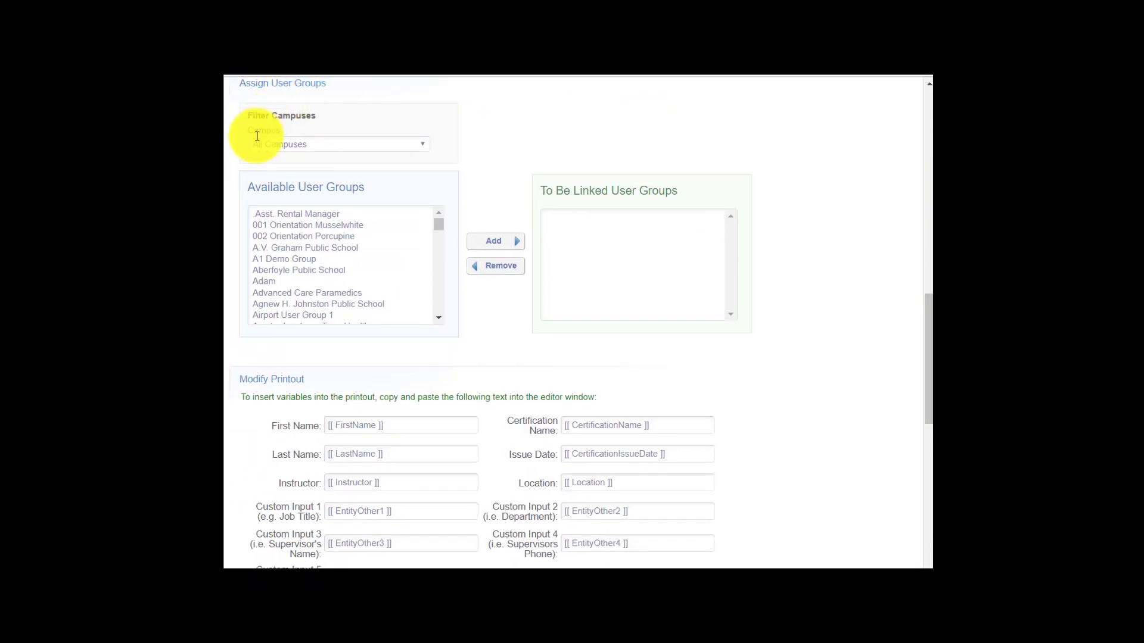
click(422, 147)
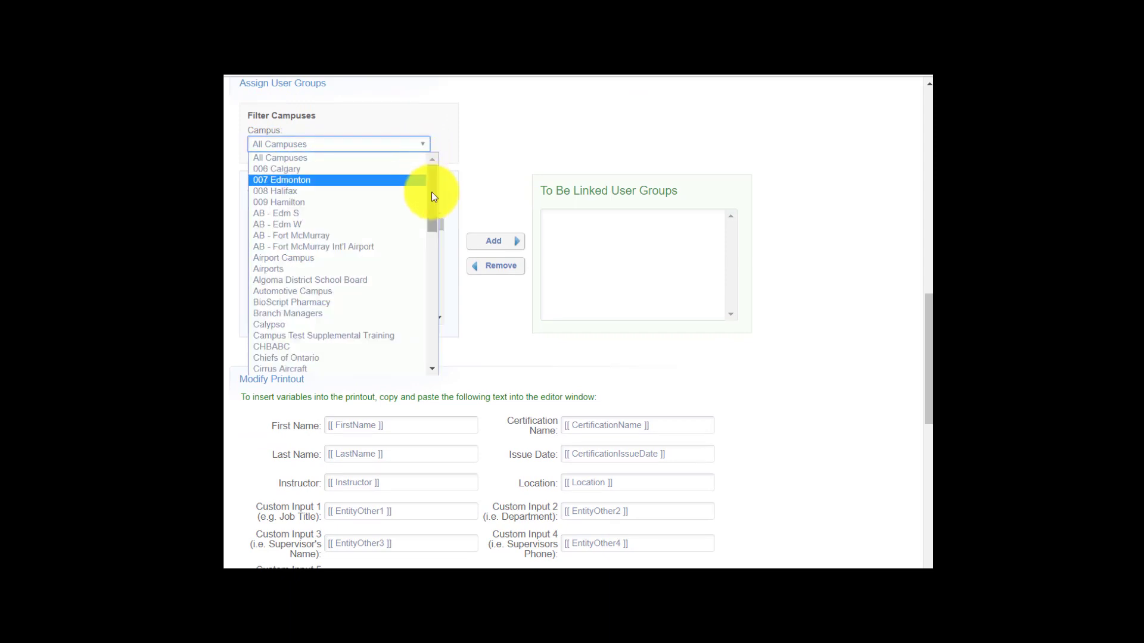
drag(431, 195, 431, 267)
click(327, 295)
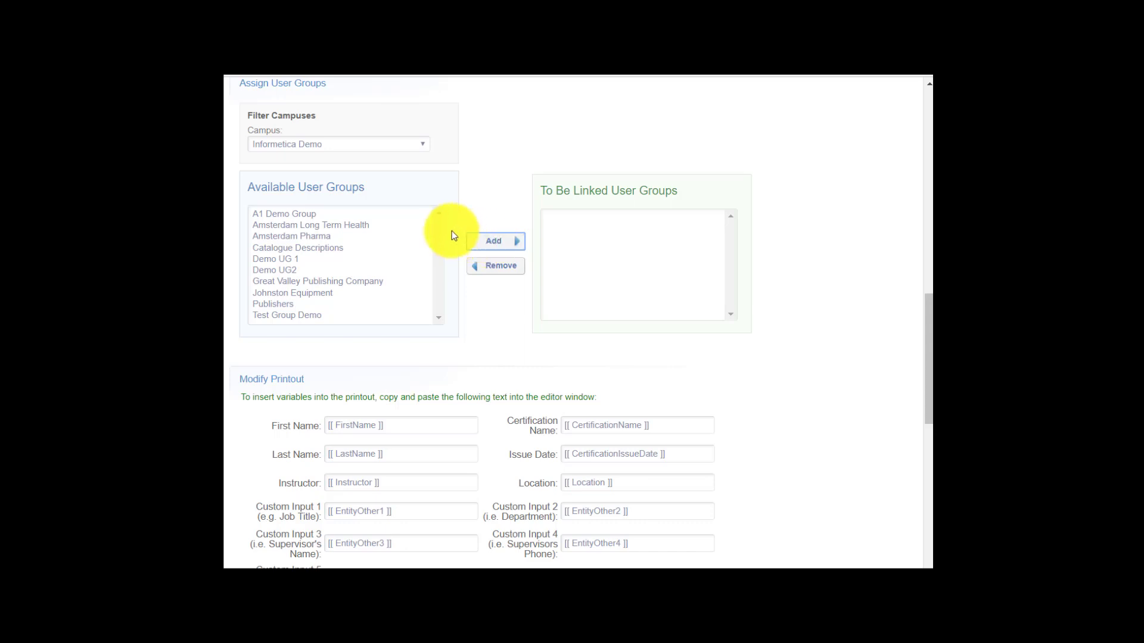
click(352, 249)
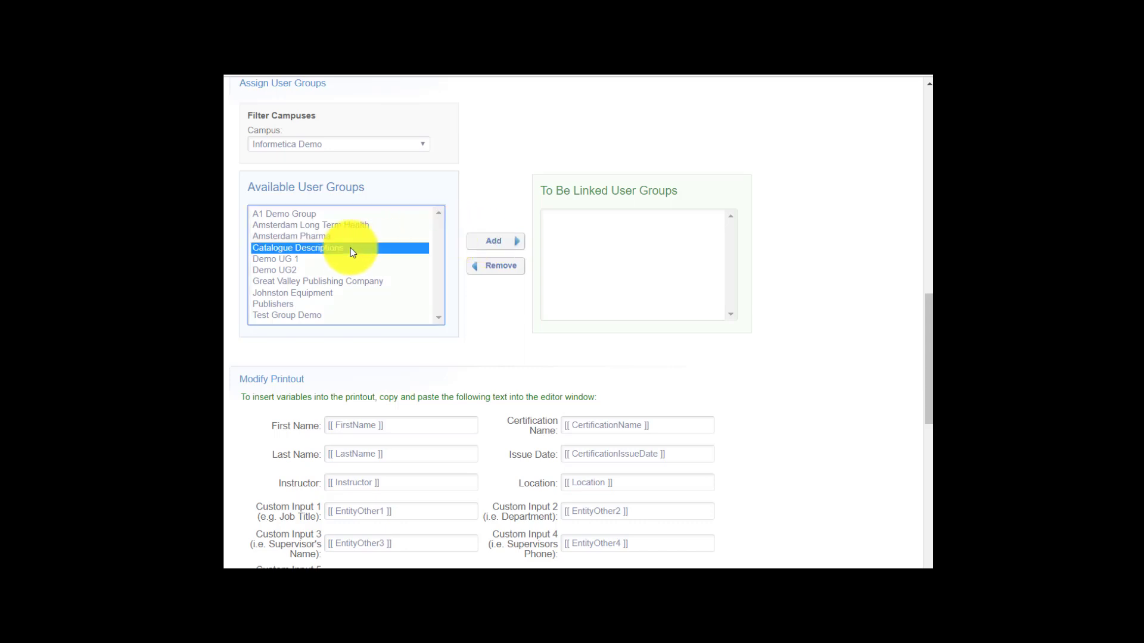
click(307, 260)
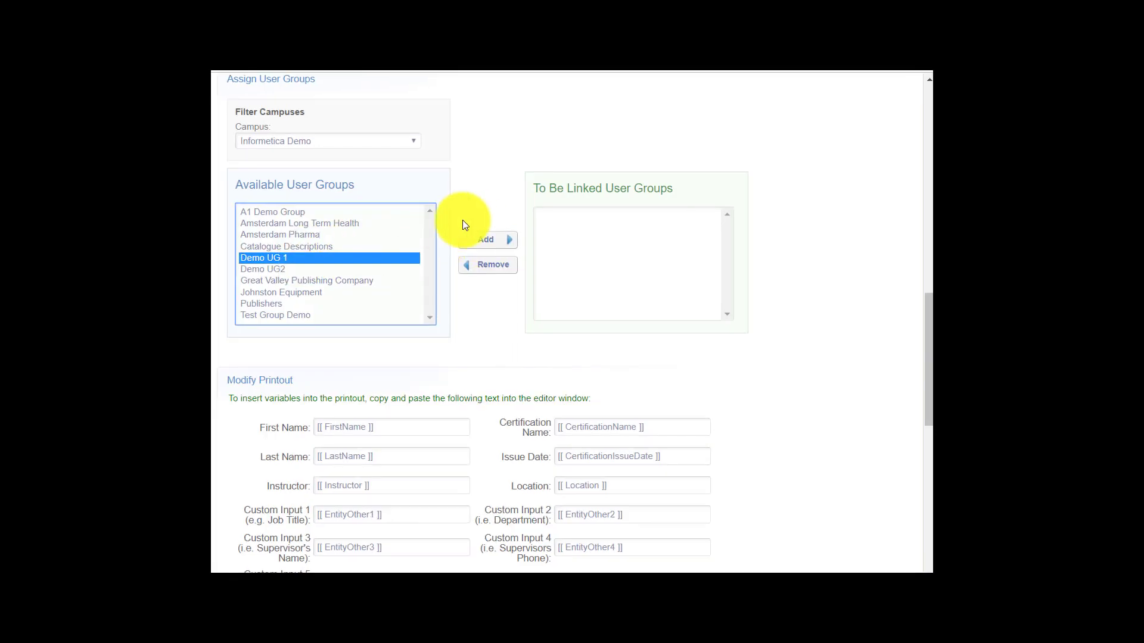
click(483, 241)
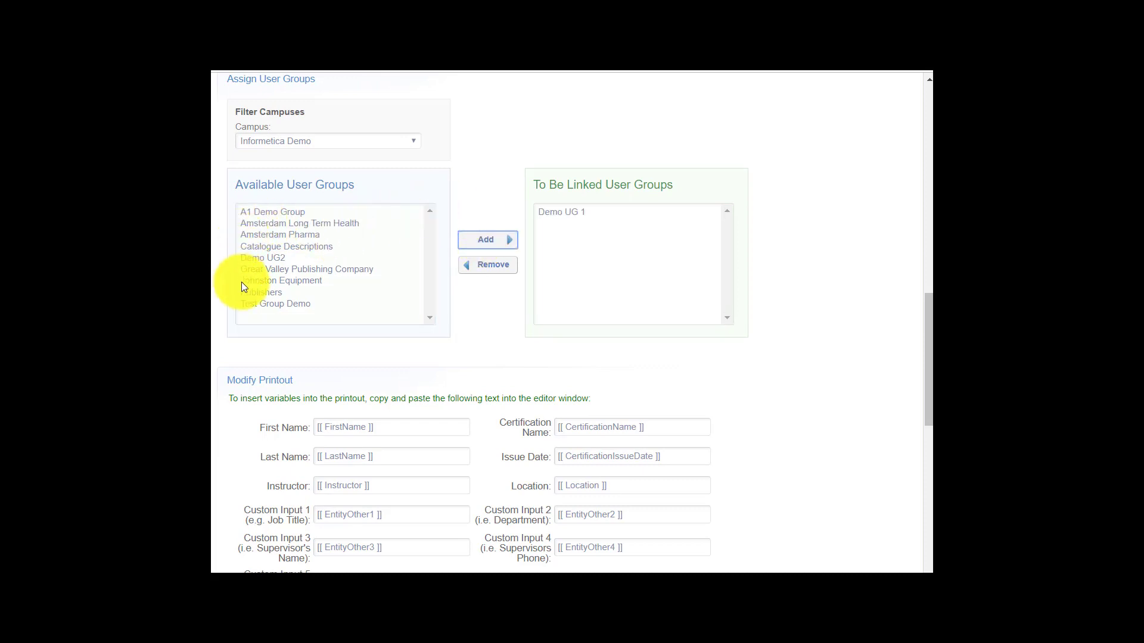
Try linking the four groups from Great Valley Publishing Company through Test Group Demo together, and remove them from the linked groups again
click(280, 269)
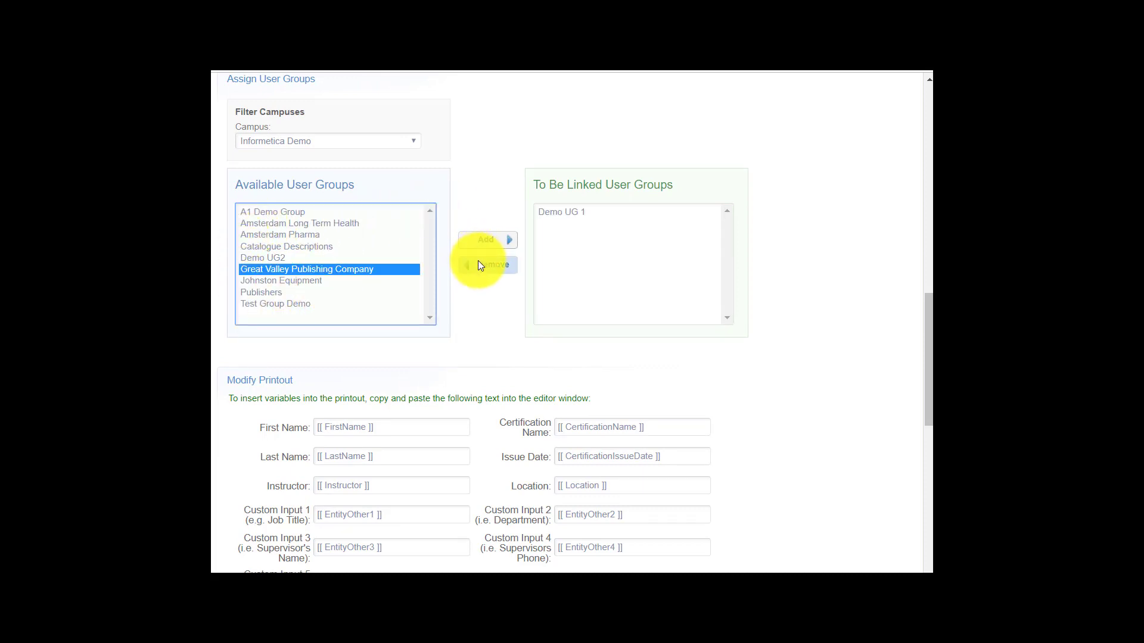
click(479, 265)
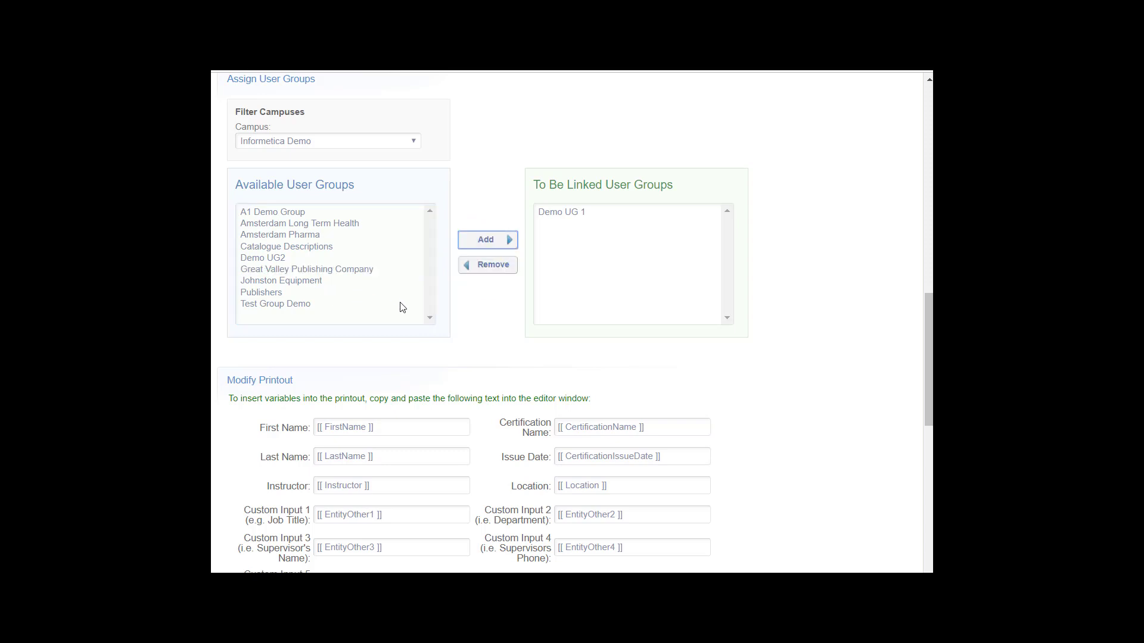
click(255, 292)
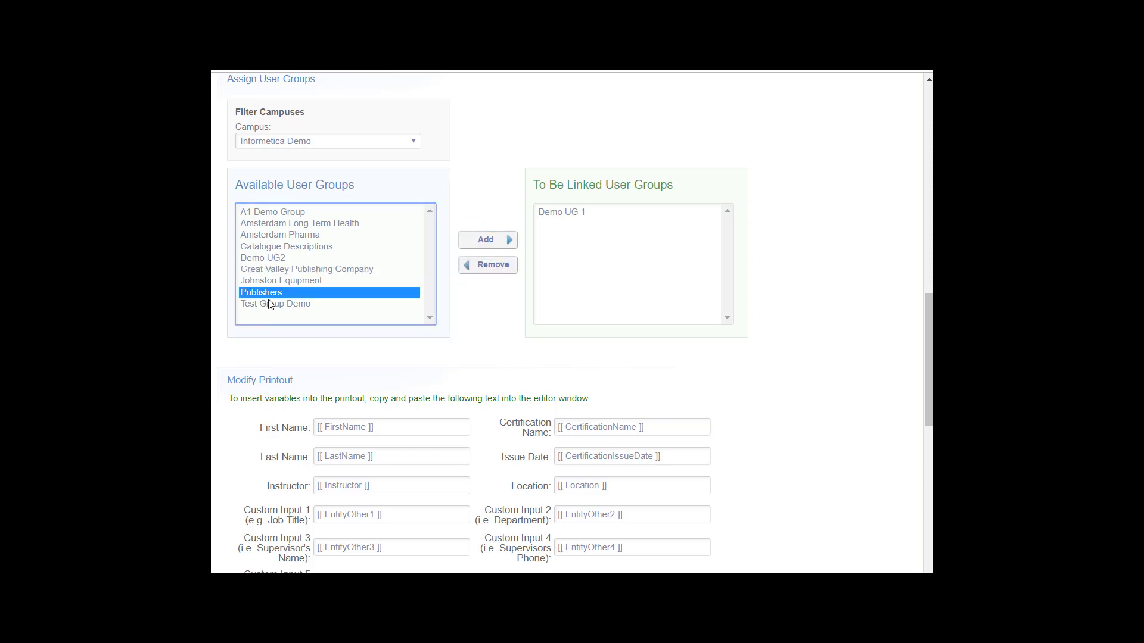
click(269, 304)
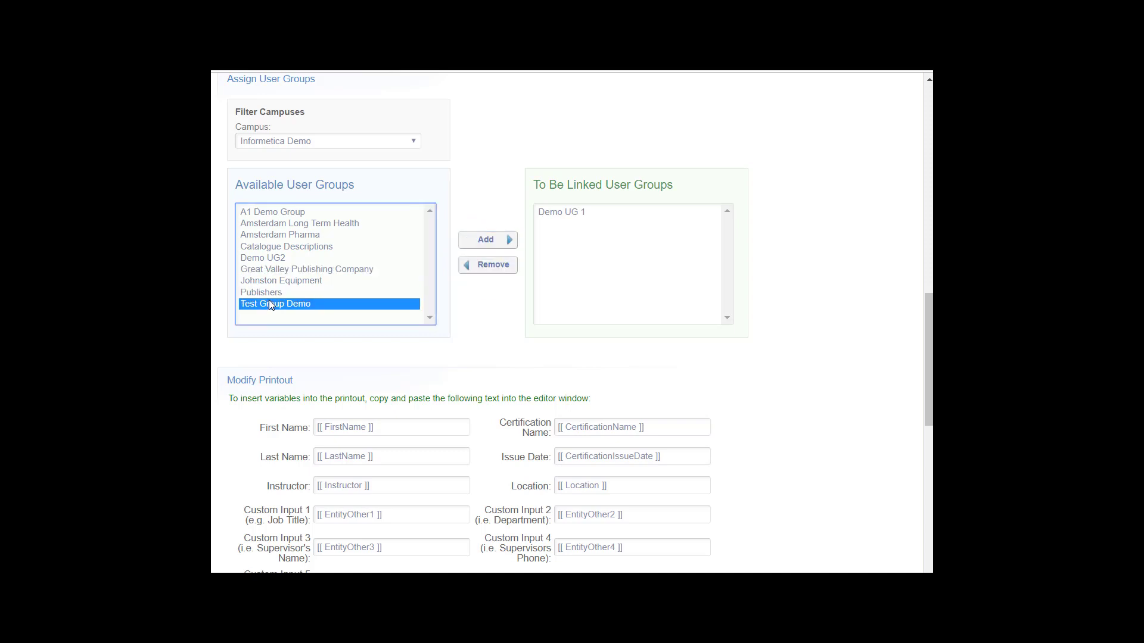
click(277, 270)
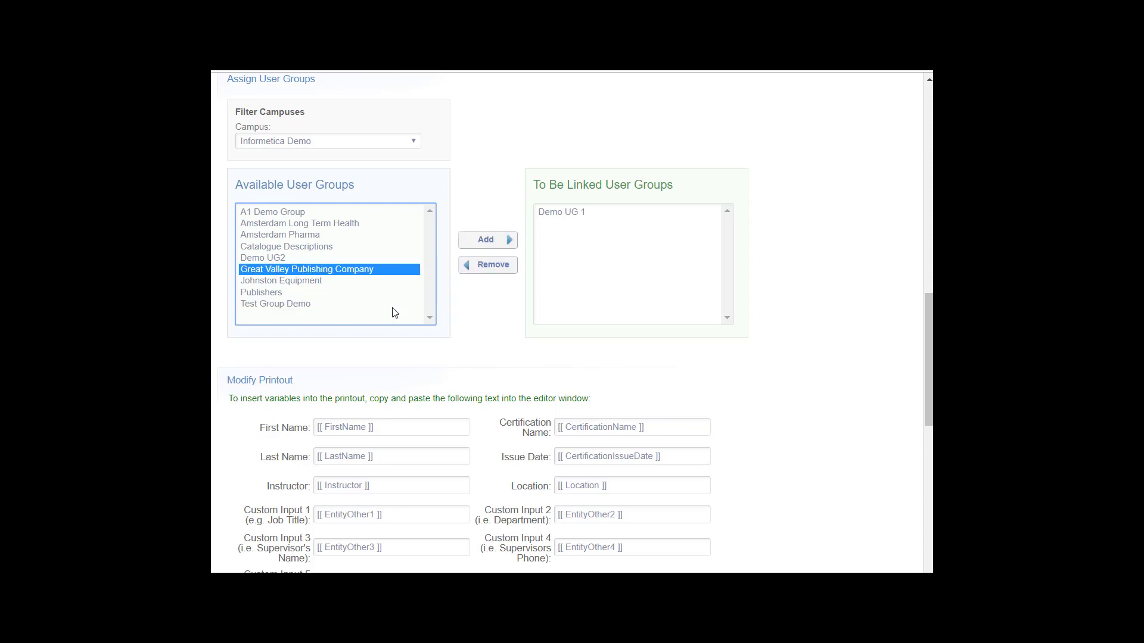
drag(383, 307, 369, 266)
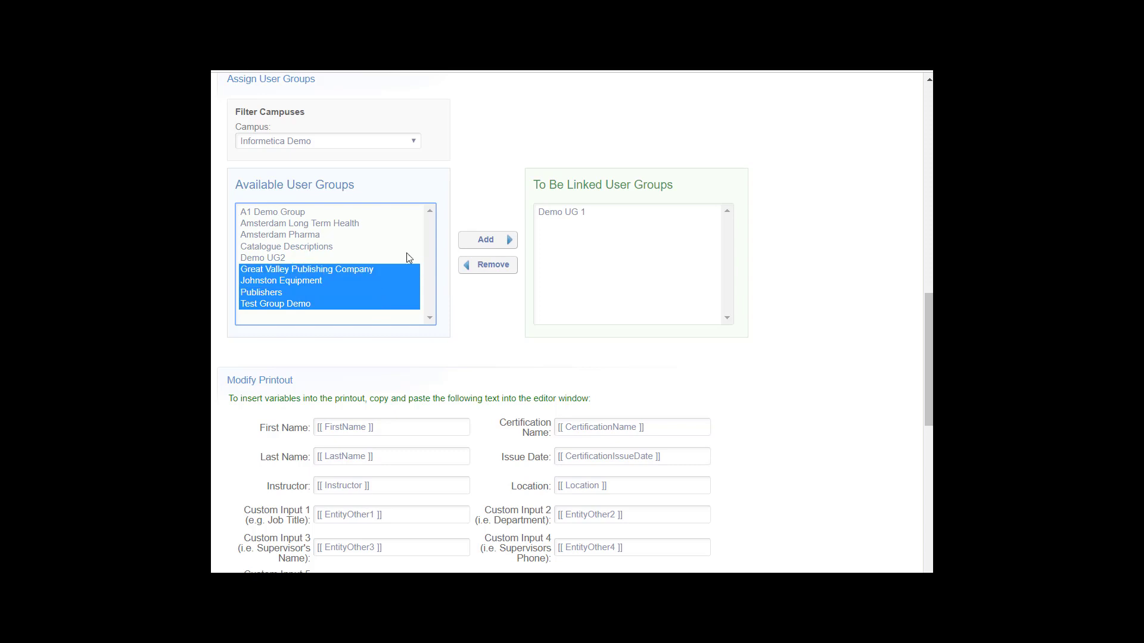
click(484, 238)
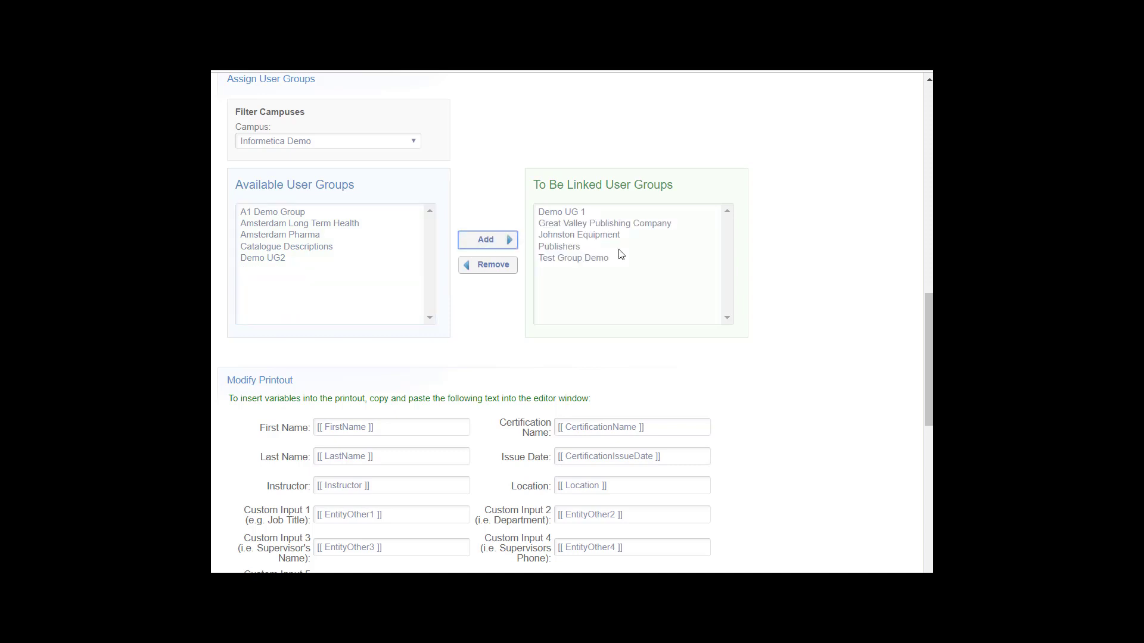
drag(633, 261, 570, 222)
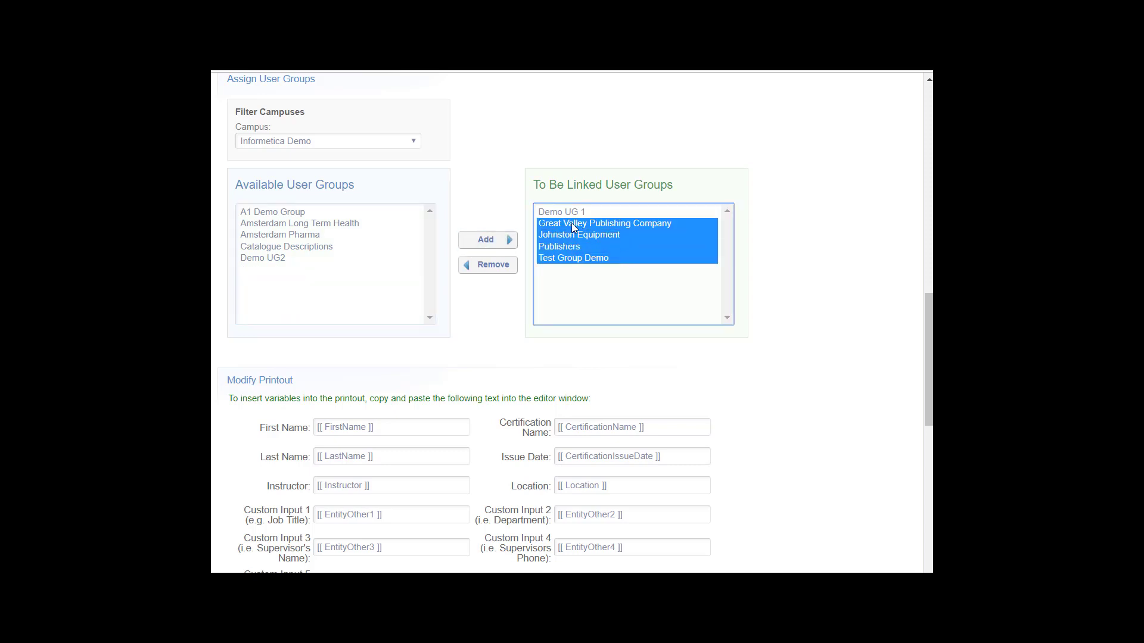
click(494, 265)
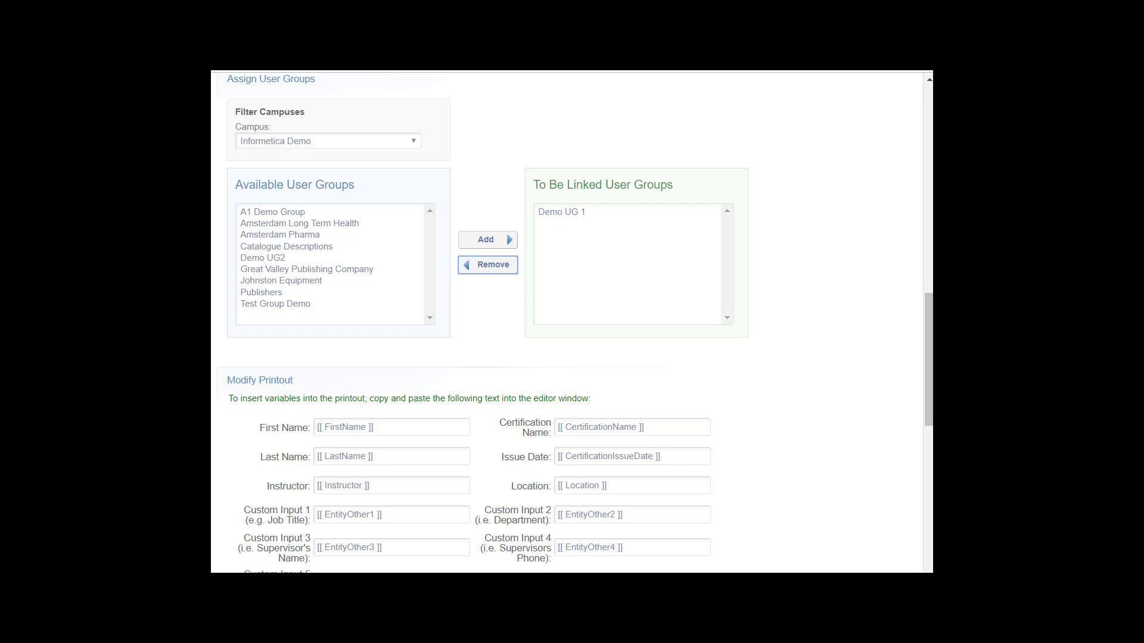
Review the printout variables and certificate template under Modify Printout, and save the new certification
drag(930, 326, 931, 406)
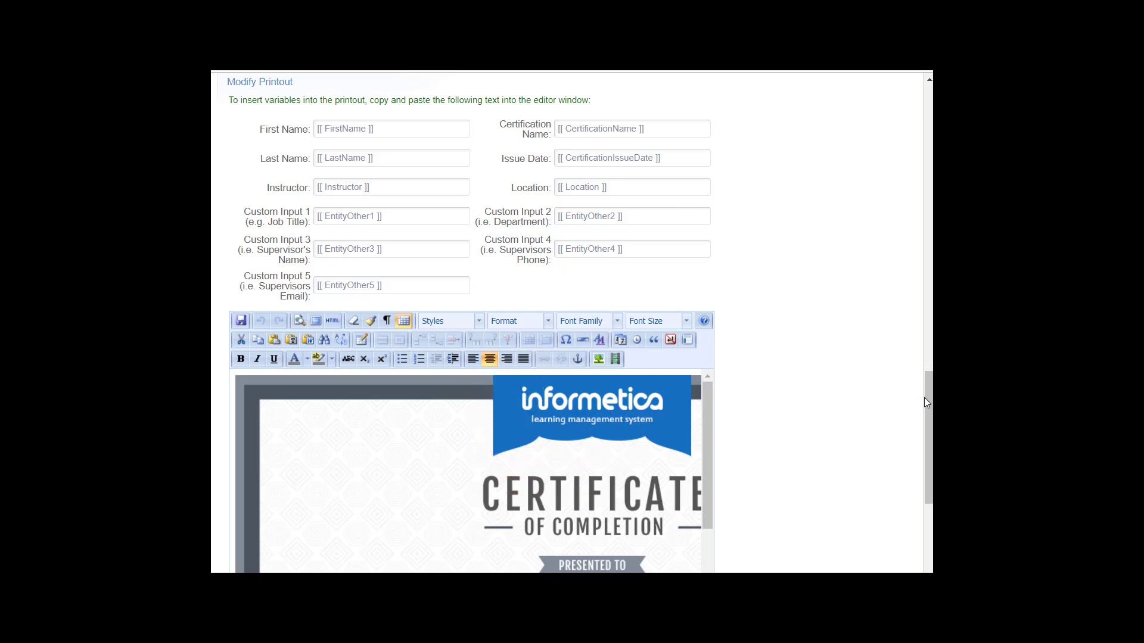
drag(927, 405, 914, 529)
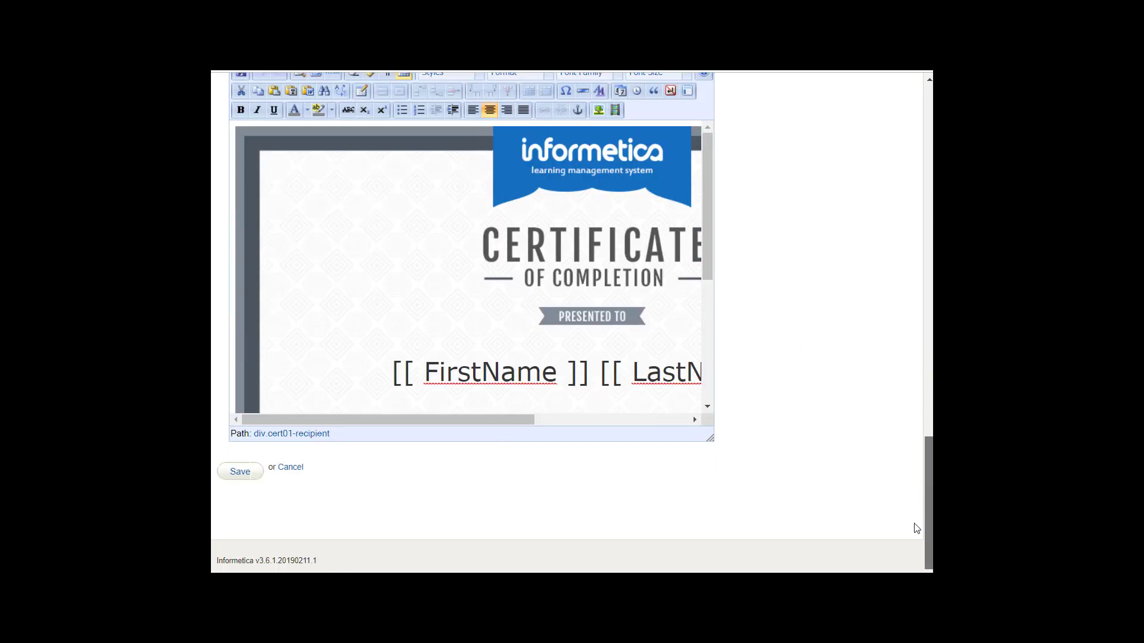
click(239, 473)
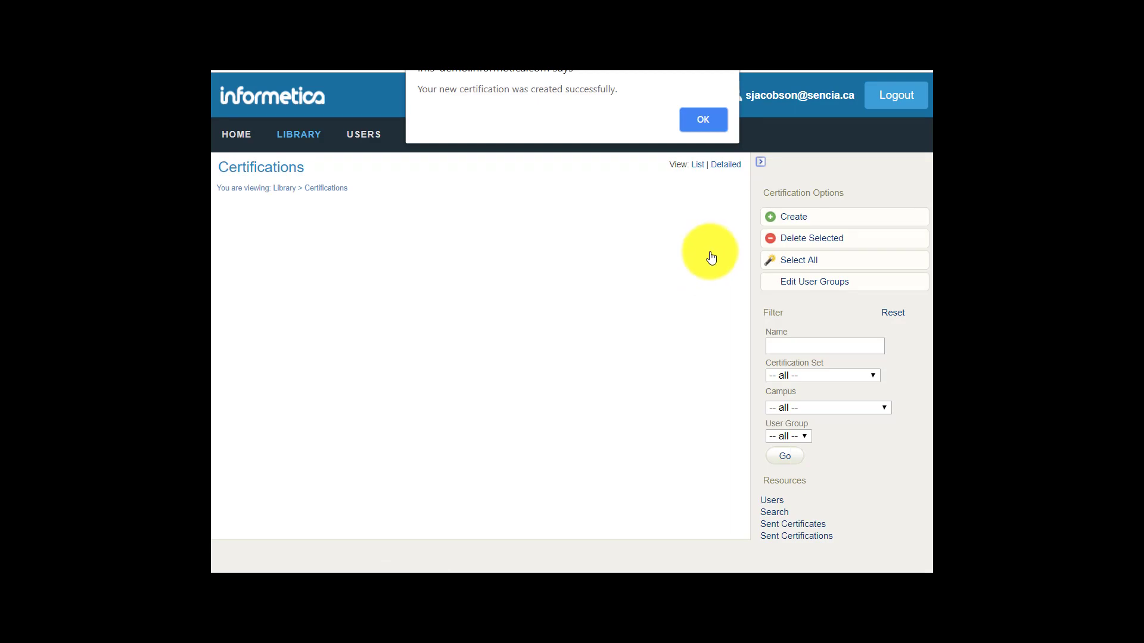